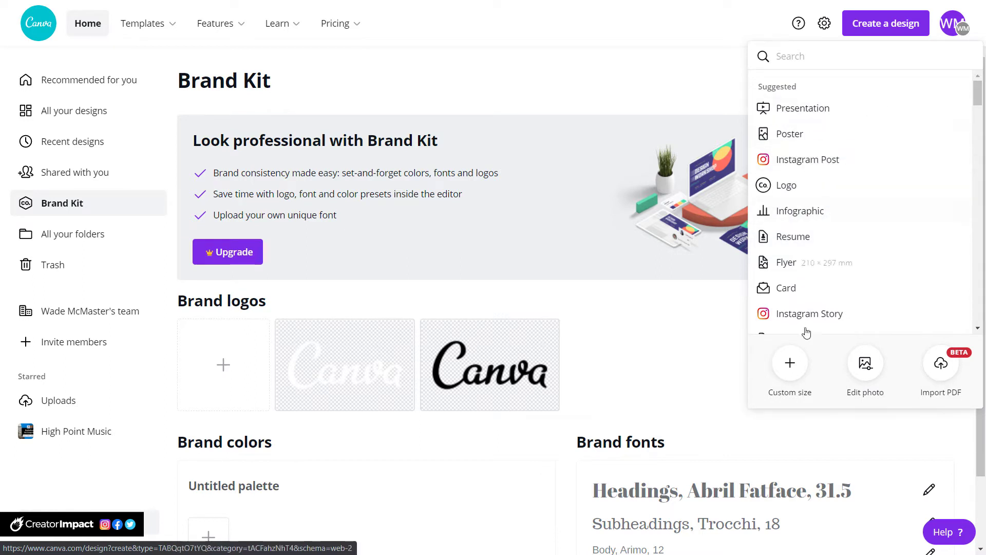
Create a blank custom-size design of 1080 x 1080 px.
left_click(789, 363)
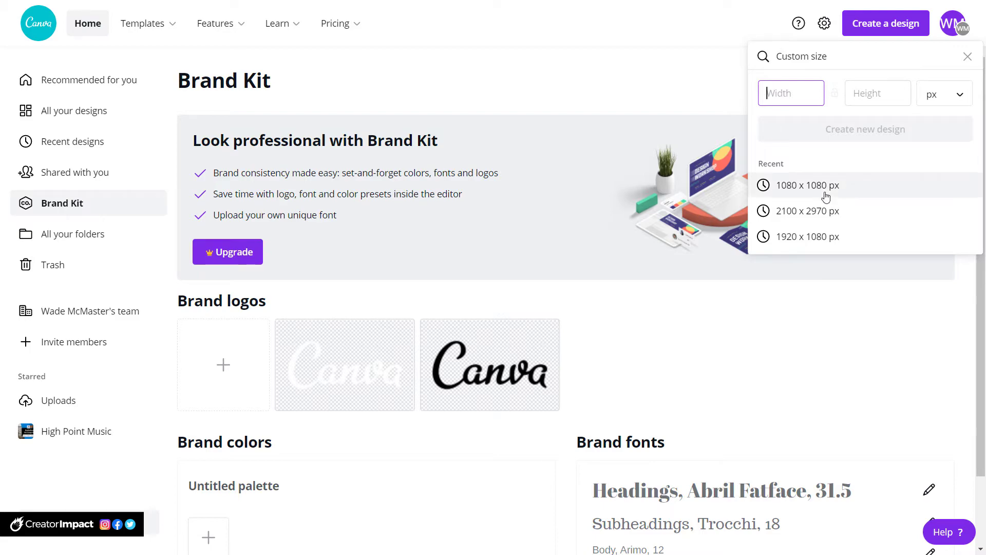
left_click(798, 187)
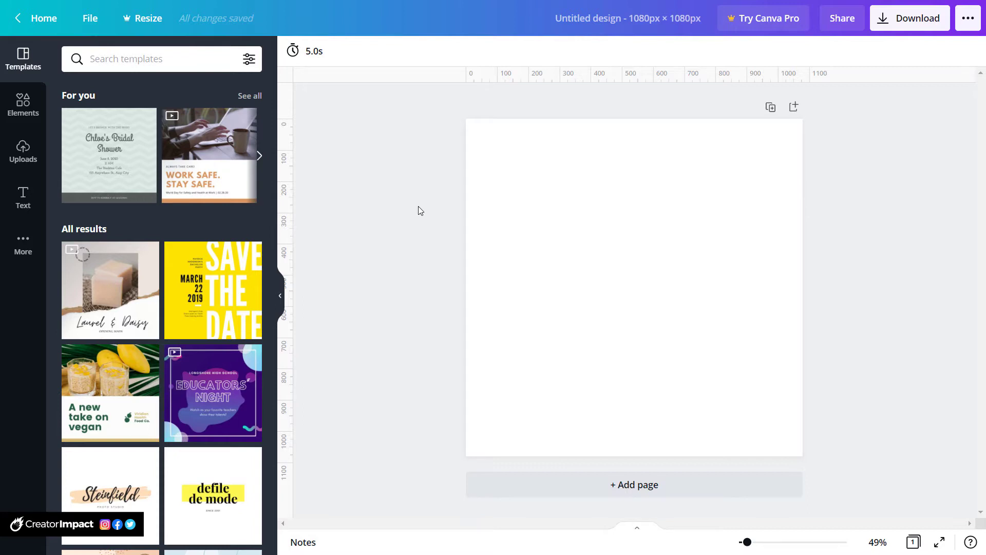
Search the elements library for "texture" and limit the results to photos.
left_click(23, 105)
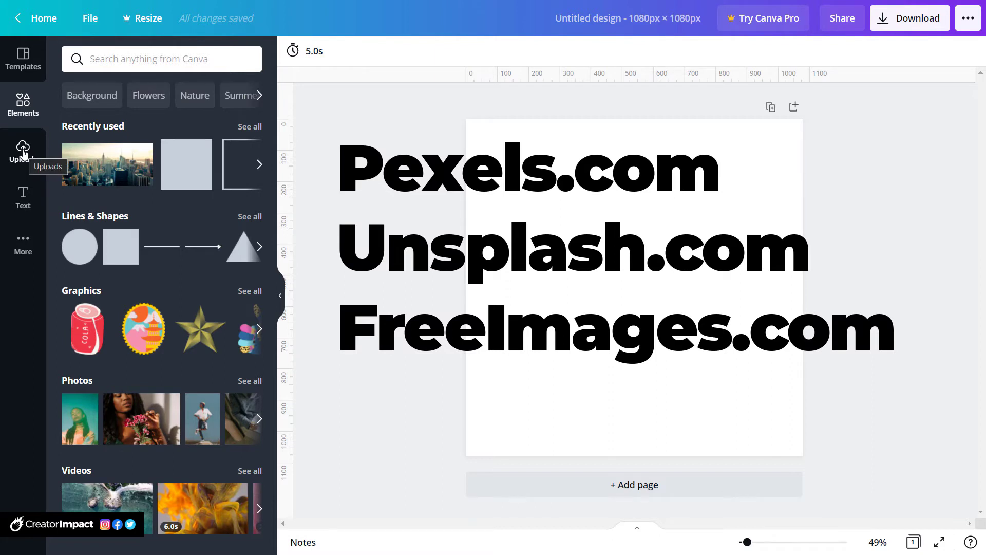
left_click(183, 62)
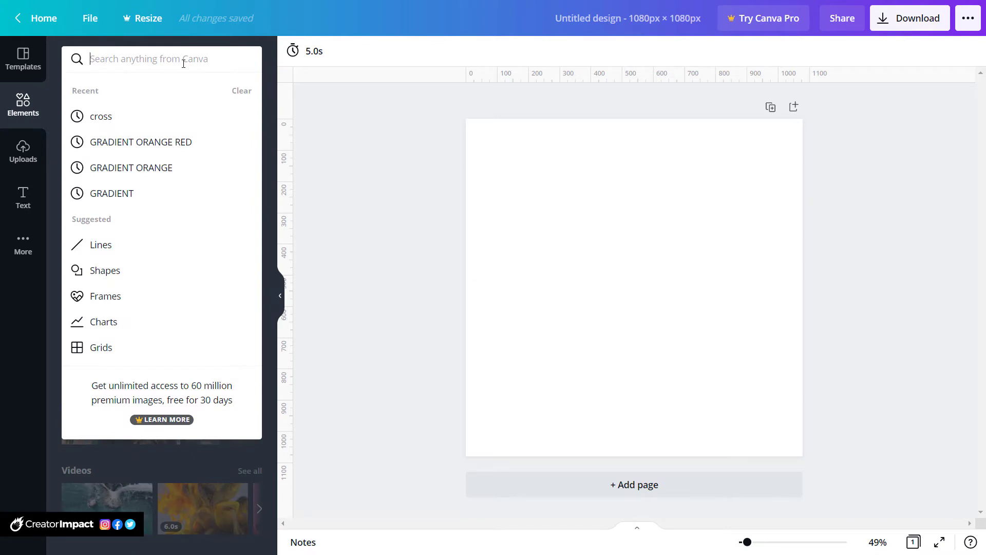
type("texture")
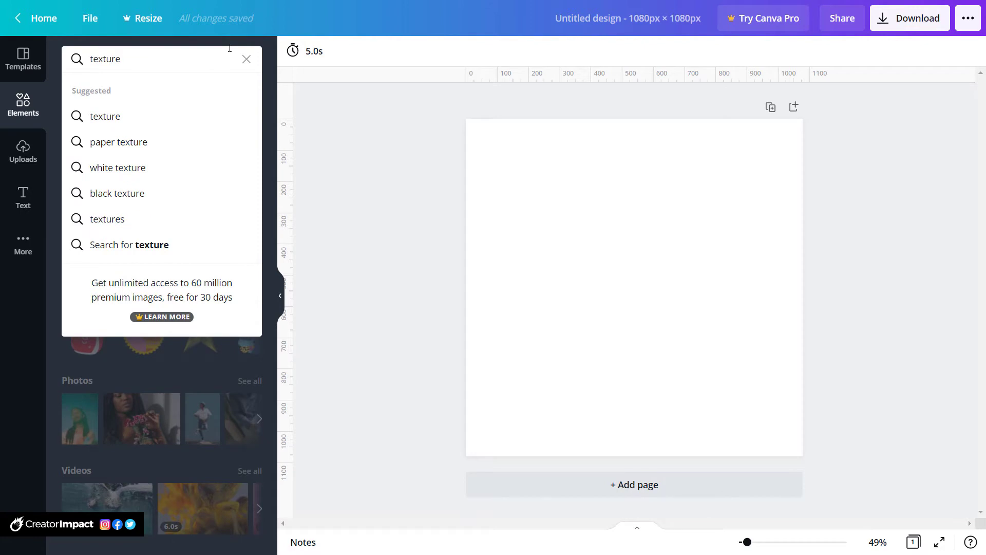
key("Return")
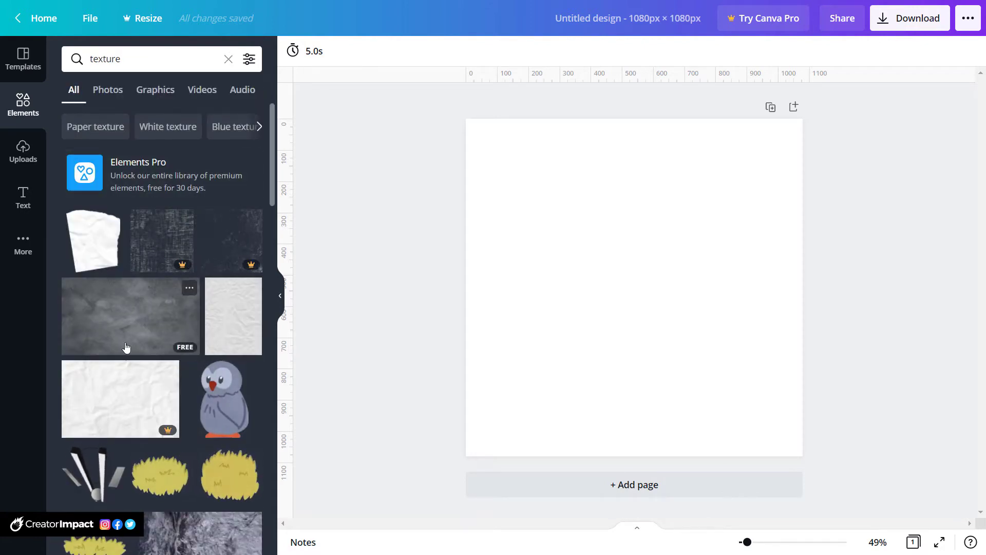
scroll(125, 348, "down", 5)
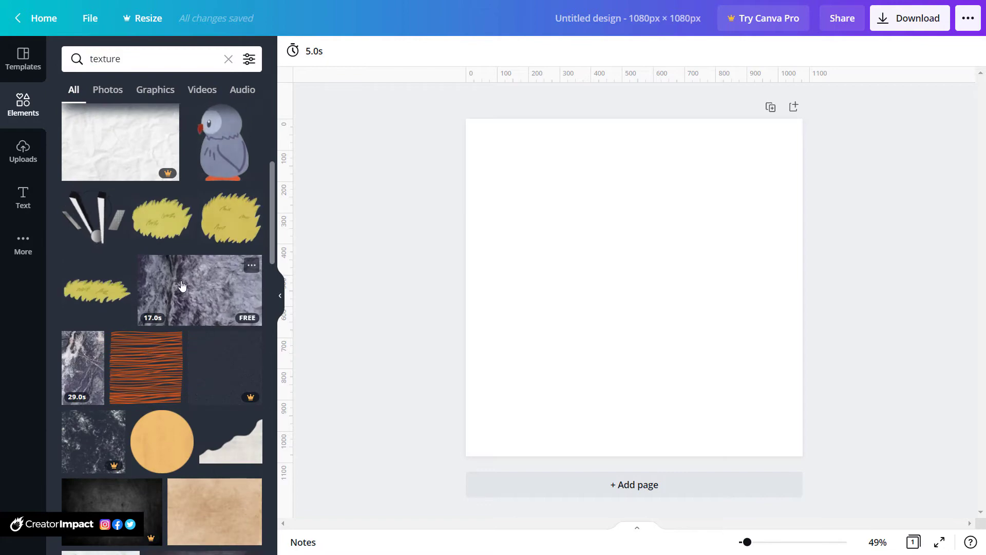
scroll(141, 287, "down", 1)
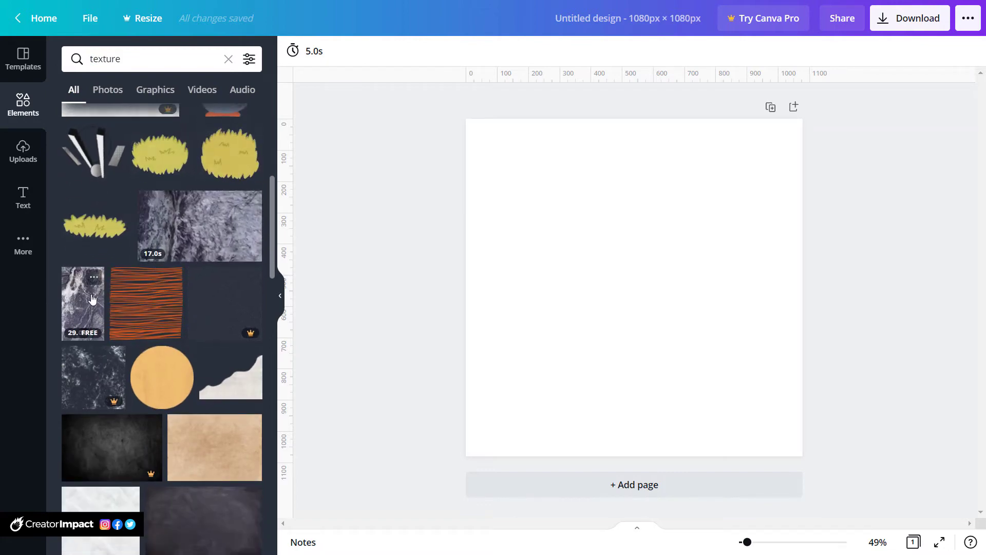
scroll(128, 288, "up", 4)
left_click(114, 91)
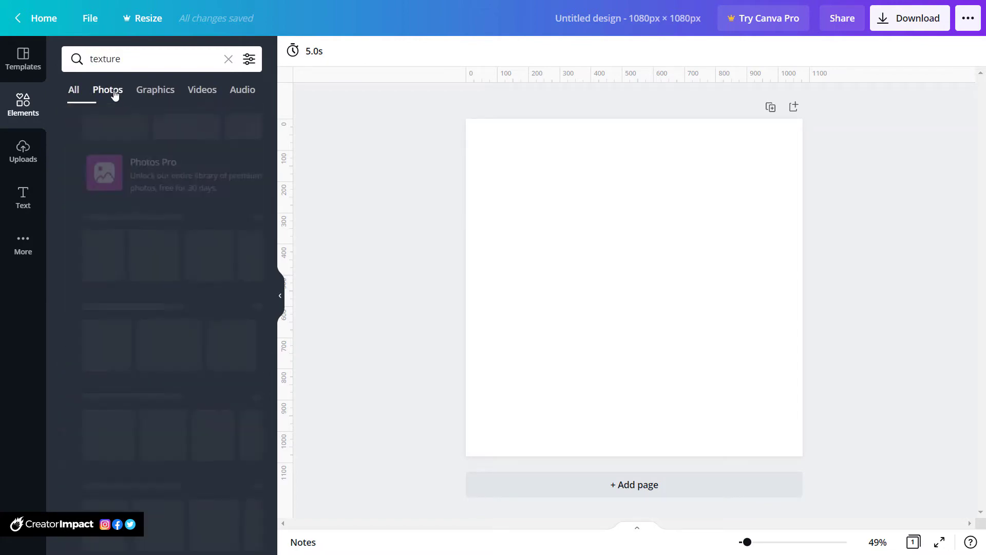
Place the free turquoise-and-blue texture photo on the page, removing the orange marble photo added just before it.
scroll(202, 328, "down", 3)
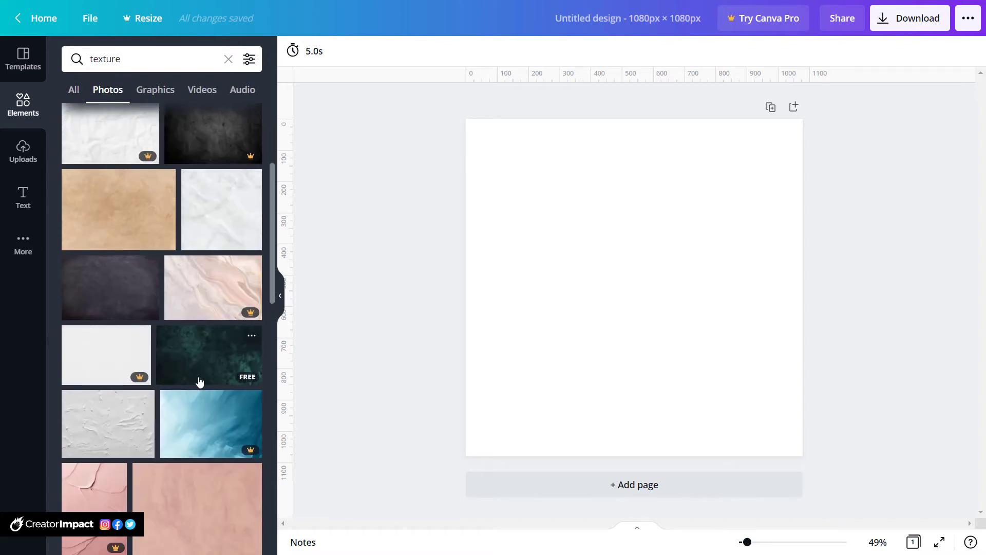
scroll(199, 381, "down", 2)
scroll(158, 308, "down", 3)
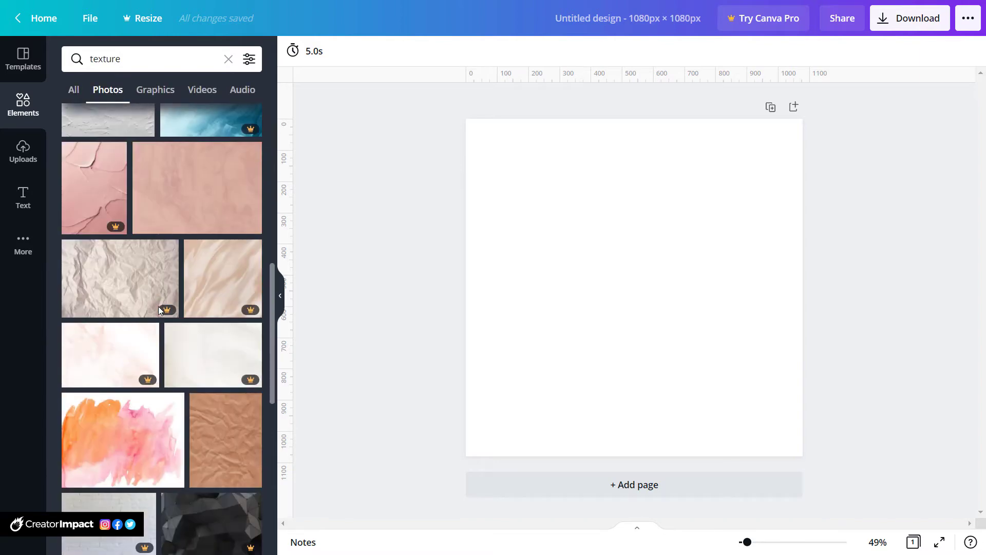
scroll(159, 306, "down", 8)
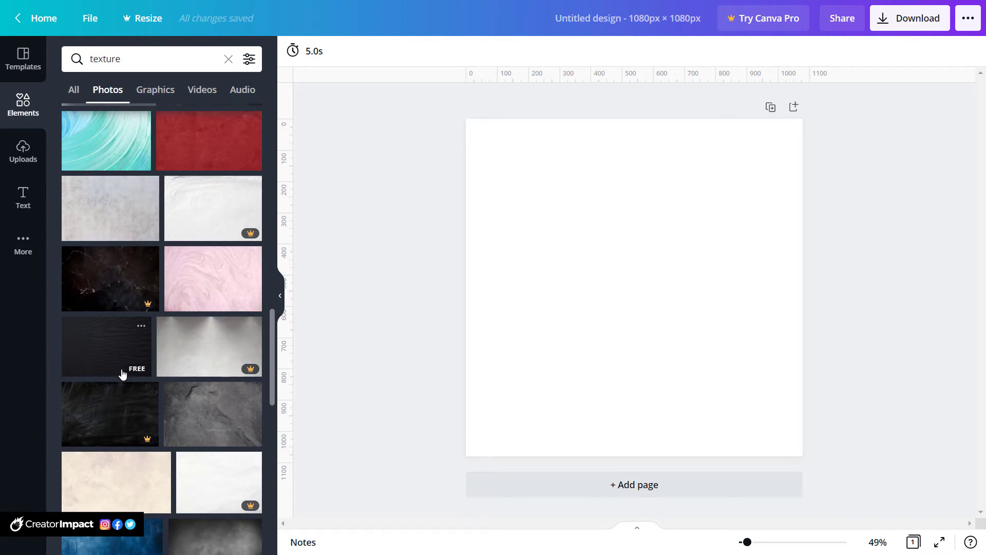
scroll(123, 373, "down", 7)
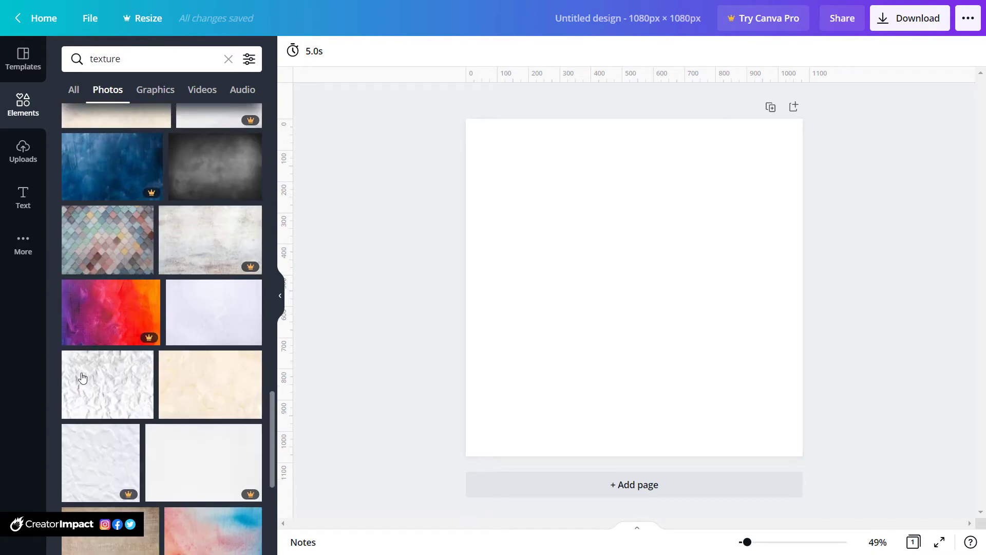
scroll(82, 378, "down", 8)
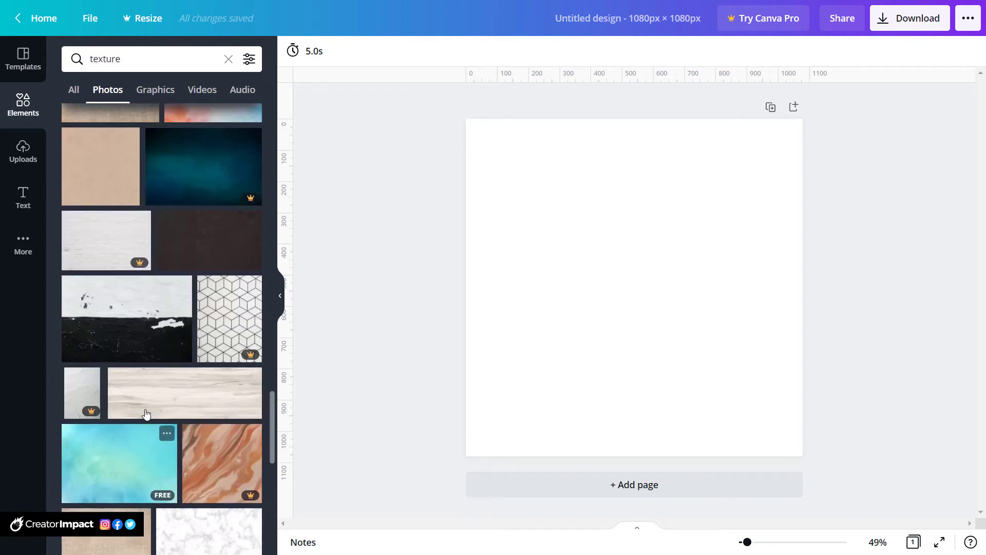
scroll(146, 413, "down", 2)
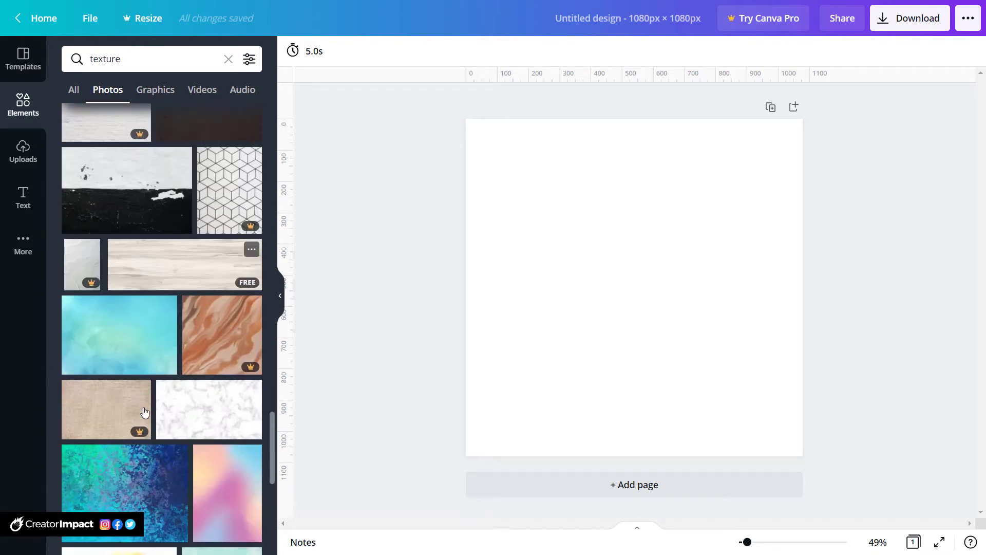
left_click(214, 335)
left_click(123, 488)
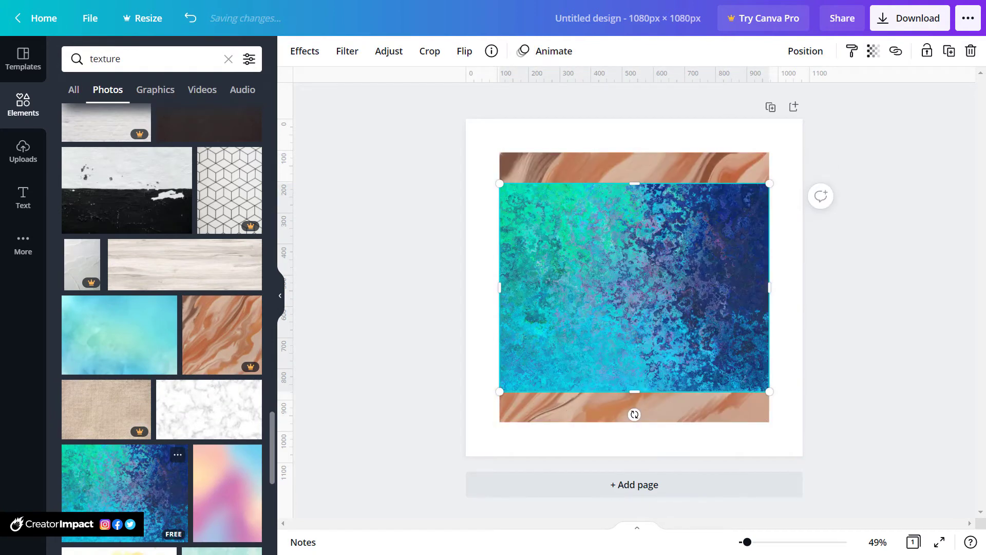
left_click(741, 169)
key("Delete")
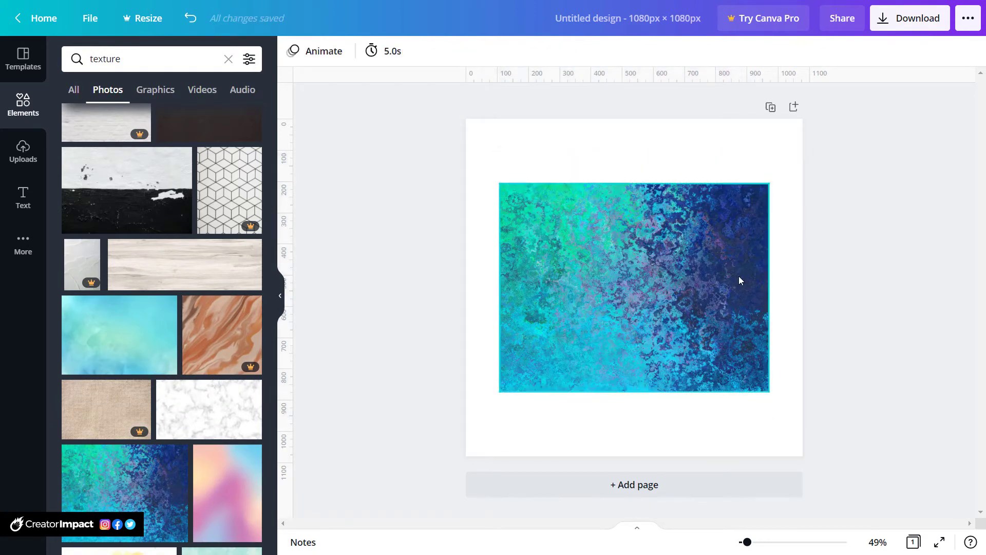
Enlarge the turquoise-and-blue texture photo until it covers the whole page.
left_click(738, 276)
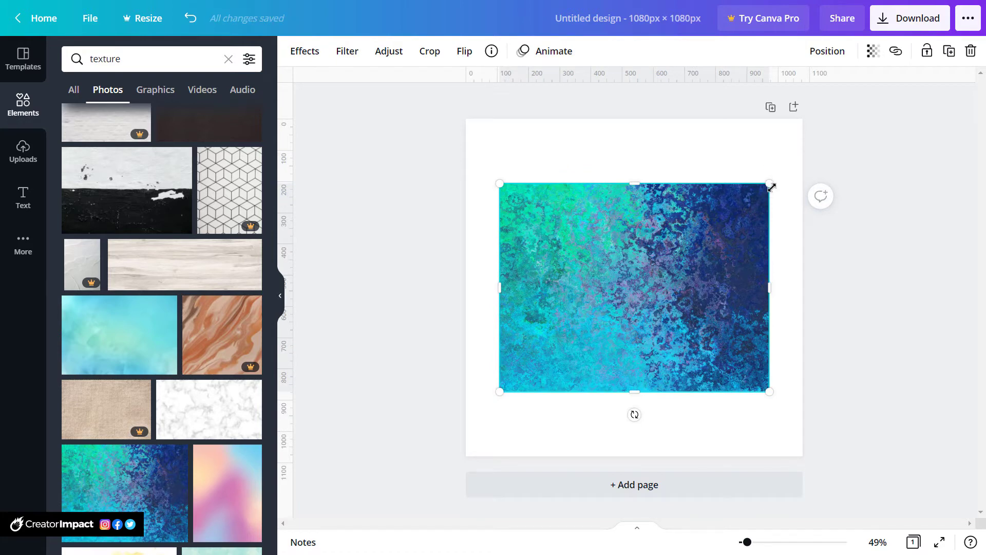
left_click_drag(772, 187, 857, 116)
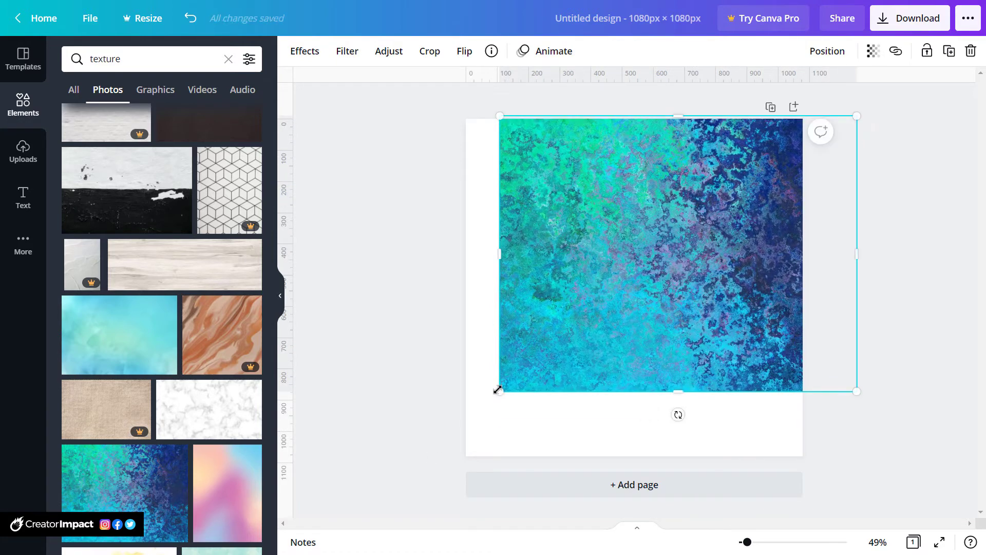
left_click_drag(497, 390, 415, 469)
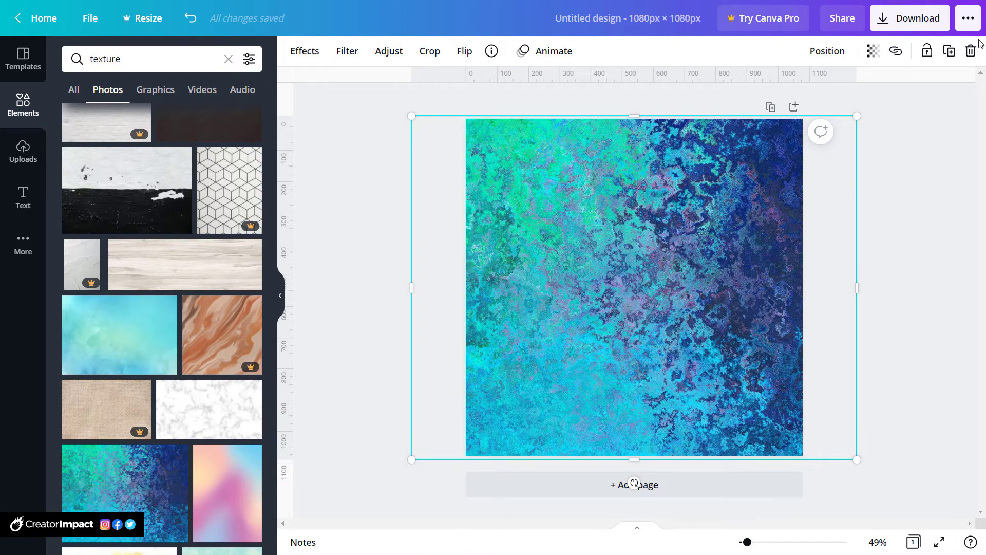
left_click(889, 121)
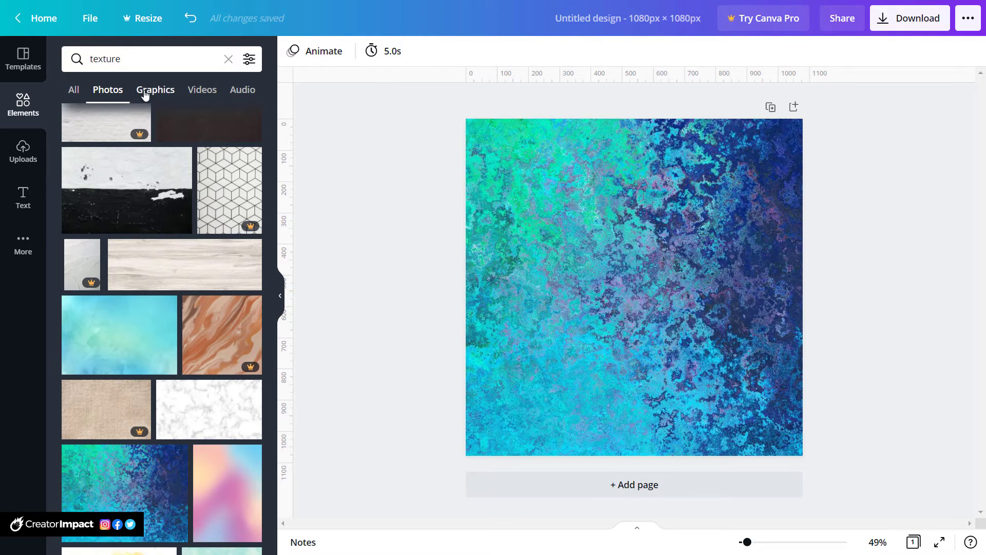
Search the graphics for "square".
left_click(176, 89)
left_click(89, 54)
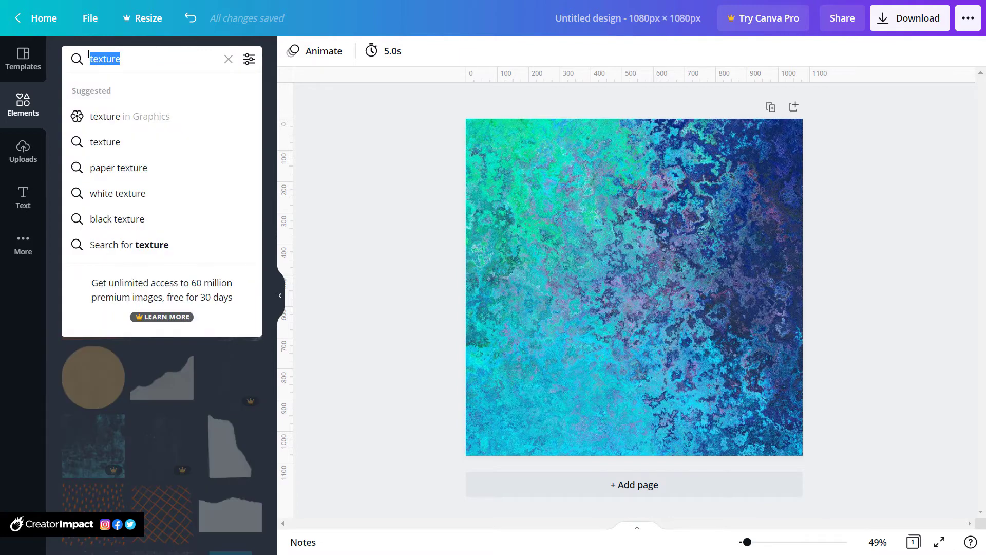
type("square")
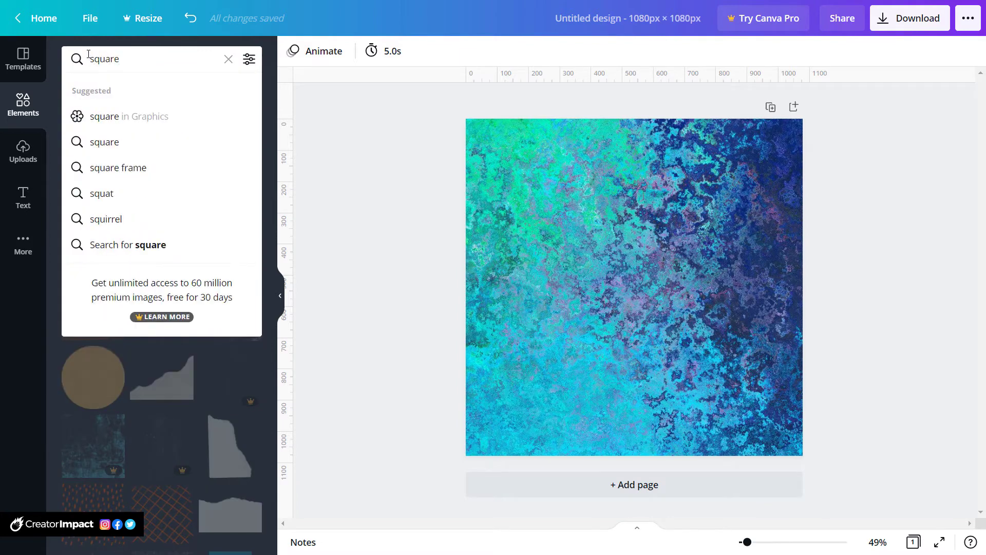
left_click(156, 119)
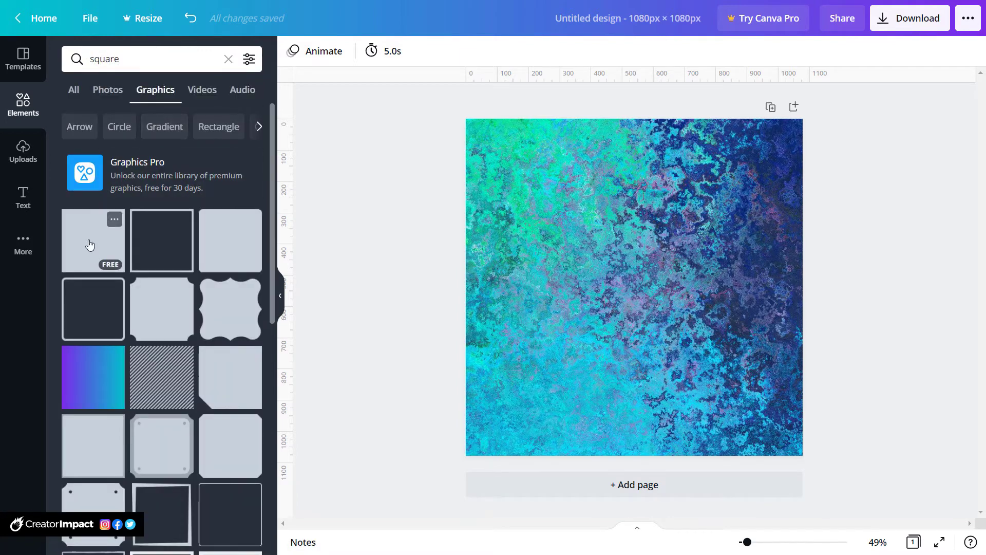
Add the plain solid square to the design and enlarge it to cover the whole page.
left_click(90, 228)
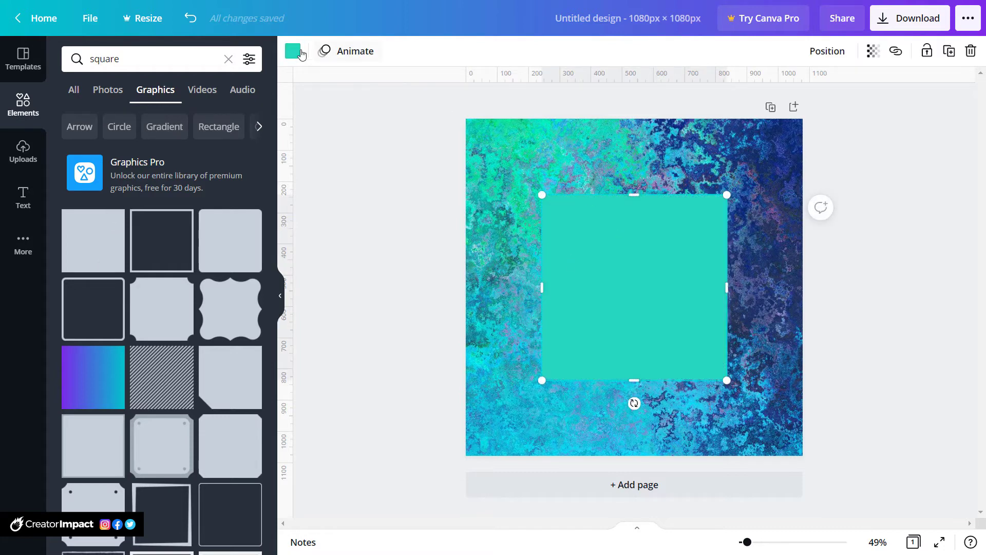
left_click_drag(542, 193, 466, 118)
left_click_drag(727, 380, 803, 456)
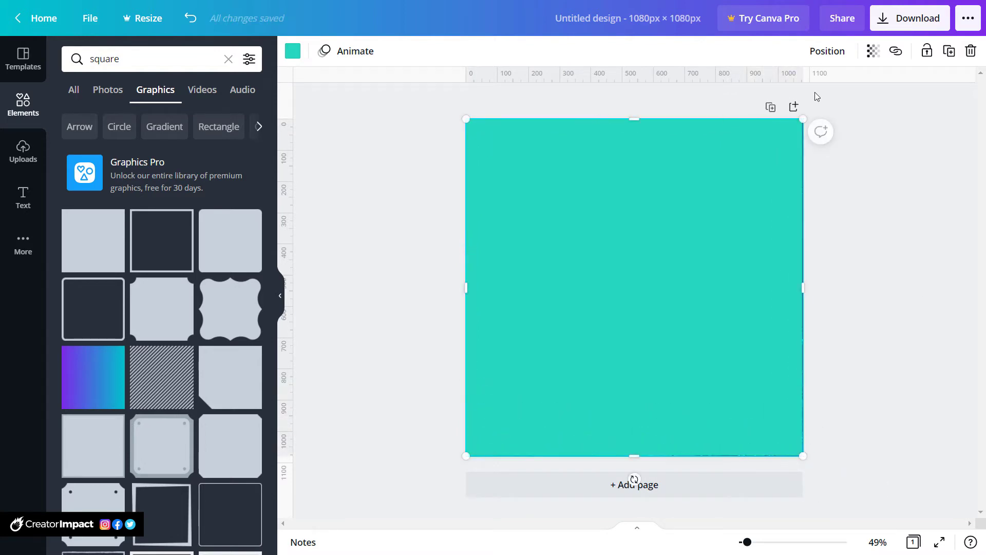
Make the teal square slightly see-through and resize its width so only a narrow strip of texture along the page's right edge stays uncovered.
left_click_drag(801, 289, 711, 302)
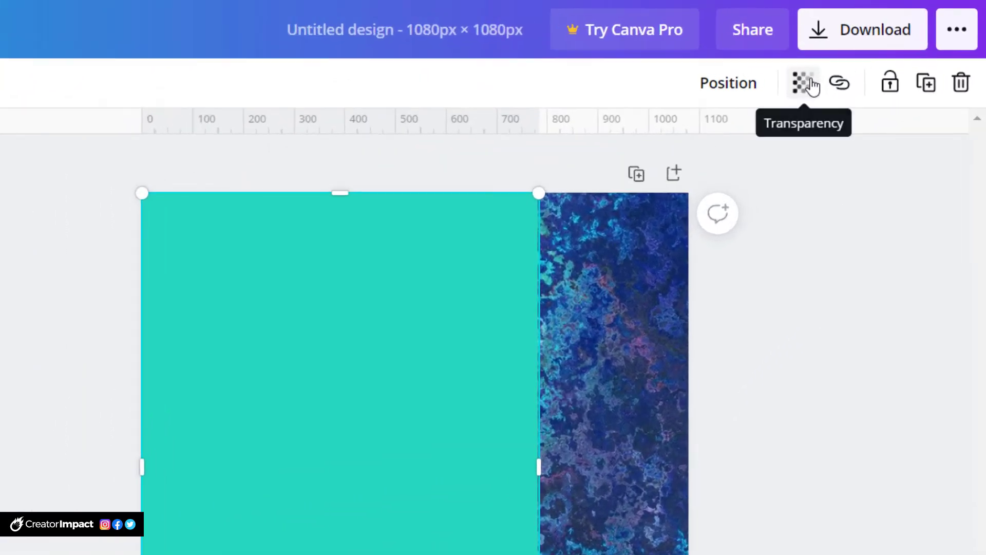
left_click(804, 85)
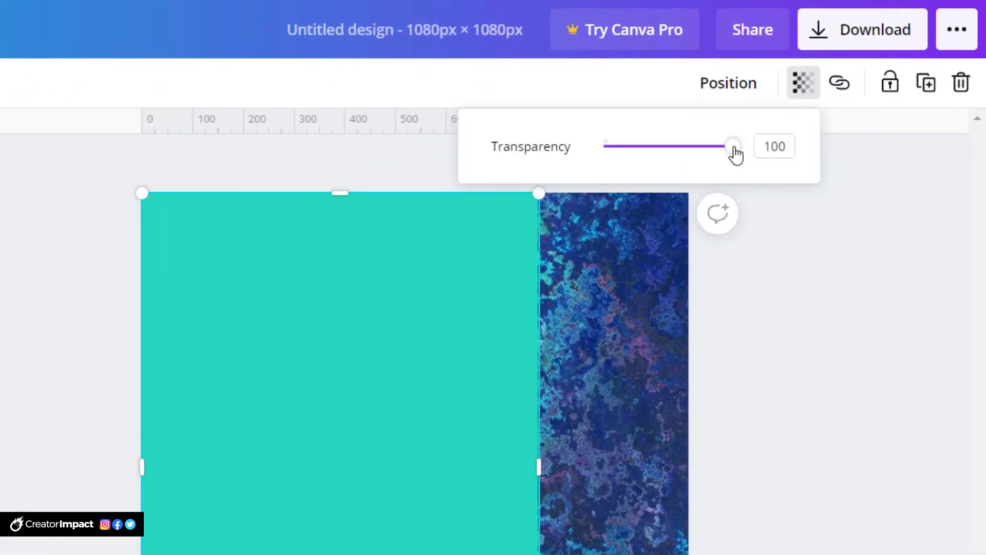
left_click_drag(733, 150, 707, 163)
left_click_drag(541, 464, 781, 304)
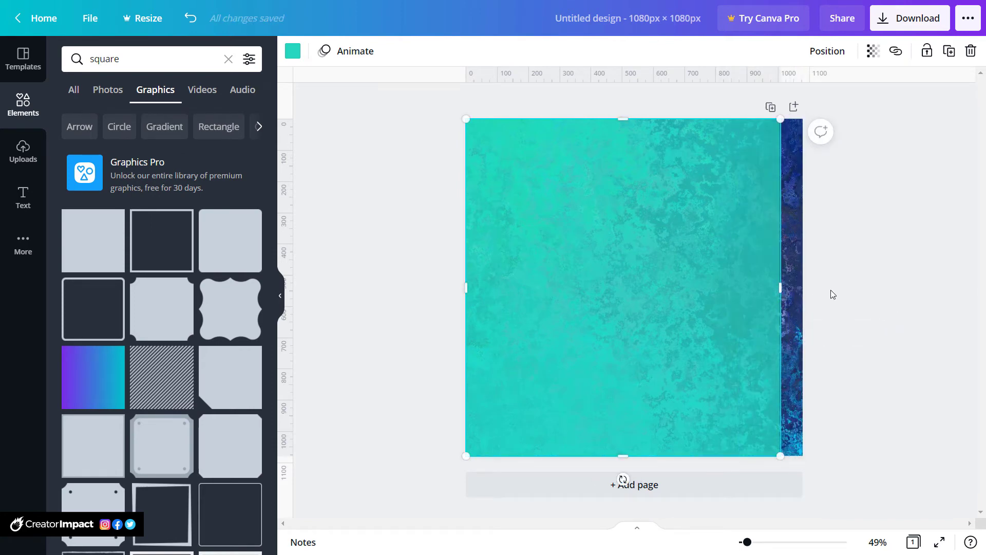
Try the Street filter at a reduced intensity and the Whimsical filter at intensity 62 on the background texture.
left_click(798, 292)
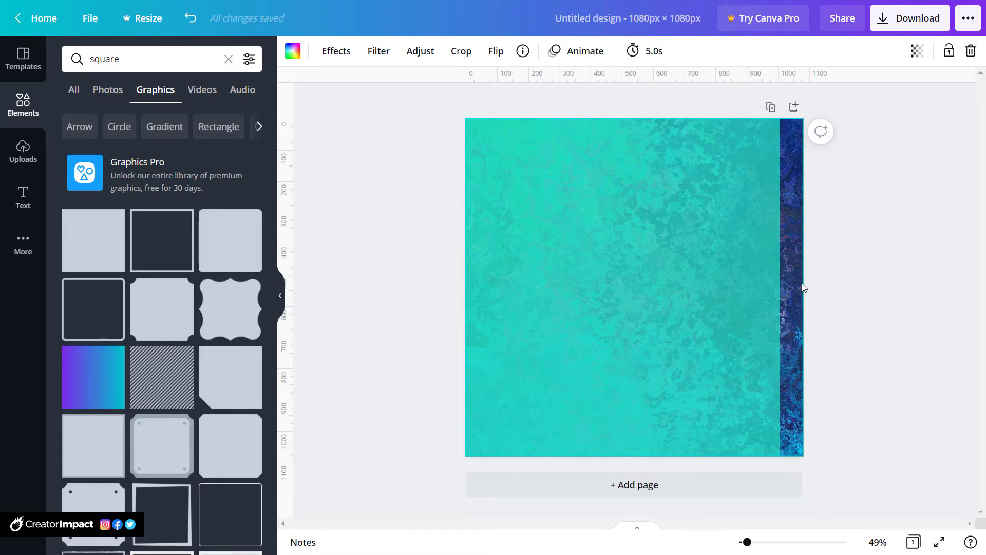
left_click(380, 53)
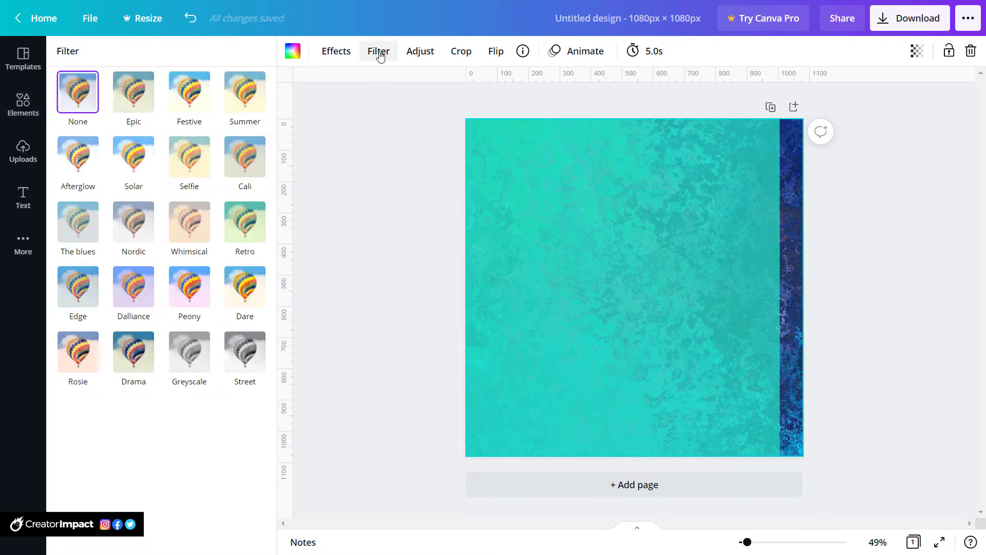
left_click(253, 354)
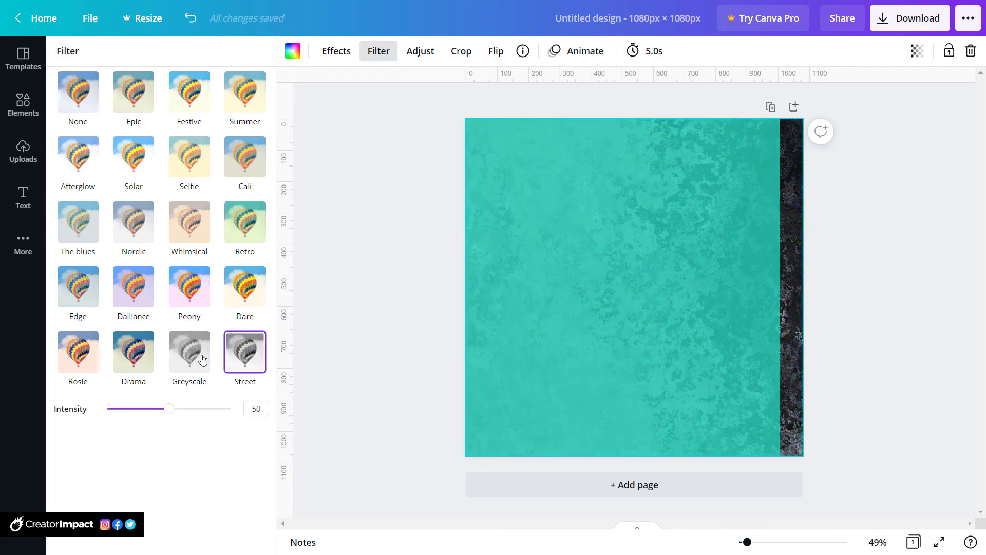
left_click_drag(171, 413, 137, 408)
left_click(195, 216)
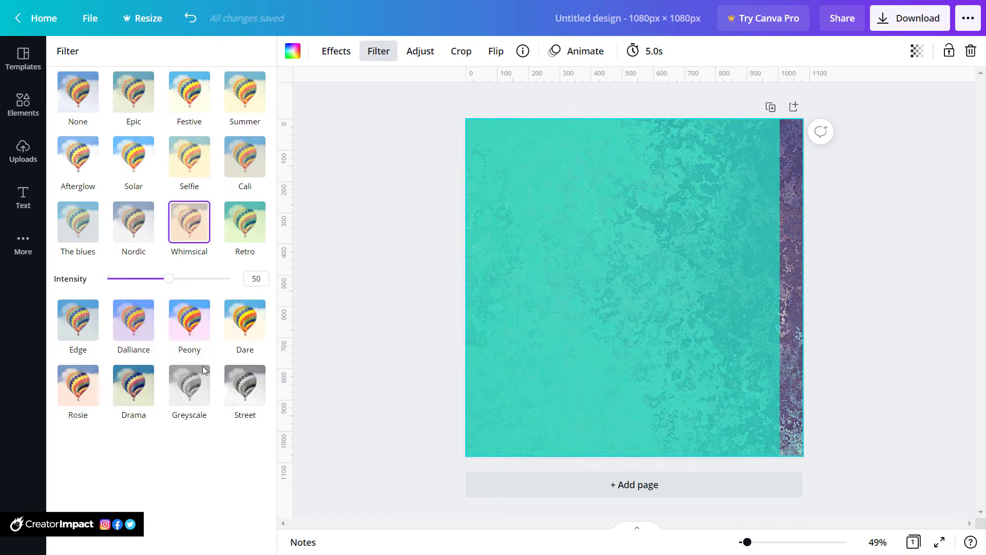
mouse_move(169, 281)
left_mouse_down()
mouse_move(137, 279)
mouse_move(230, 284)
mouse_move(160, 281)
mouse_move(184, 280)
left_mouse_up()
Apply the Retro filter to the background texture with an intensity of 79.
left_click(248, 222)
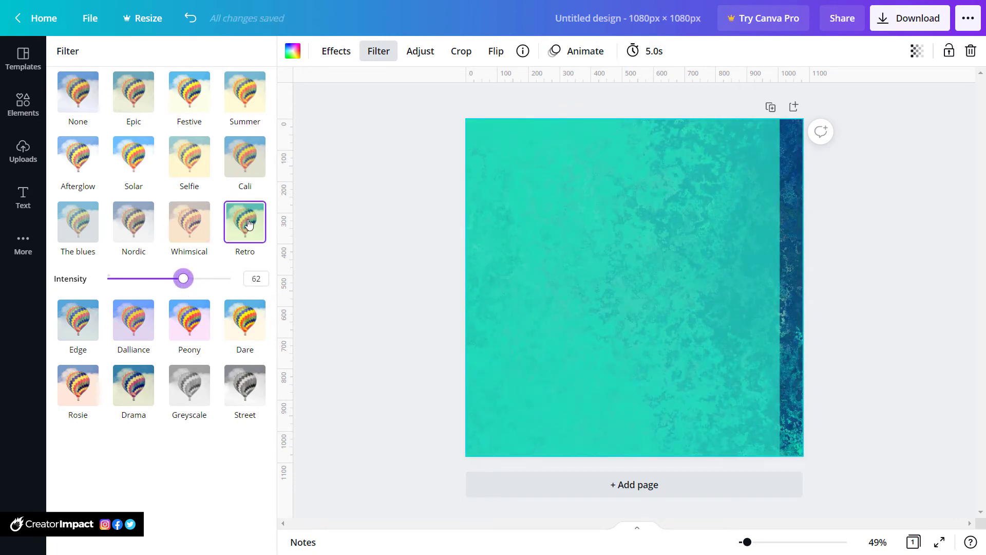
left_click_drag(184, 280, 204, 279)
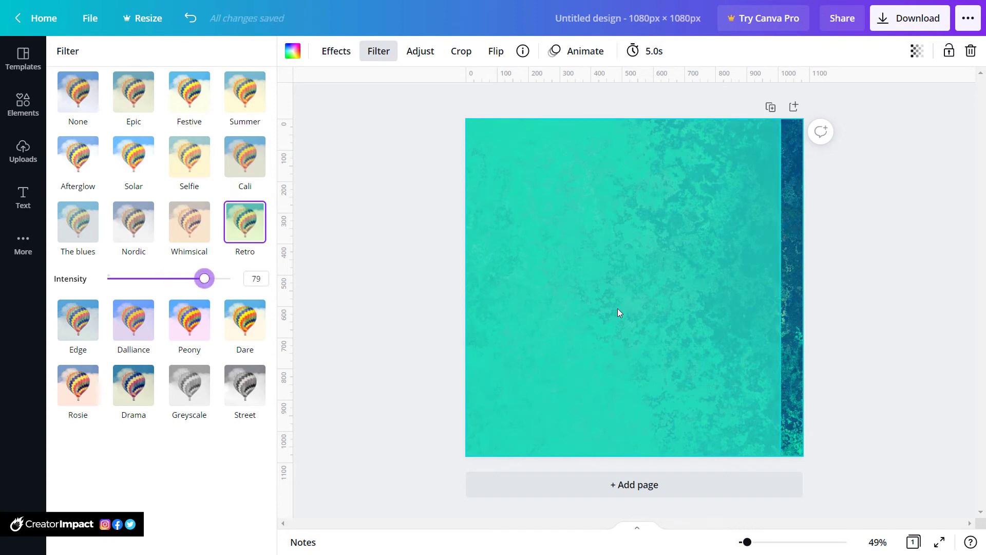
Extend the teal square over the uncovered strip so it spans the whole page, and recolour it purple.
mouse_move(618, 309)
left_mouse_down()
mouse_move(581, 299)
mouse_move(390, 309)
mouse_move(616, 301)
left_mouse_up()
left_click_drag(759, 287, 819, 288)
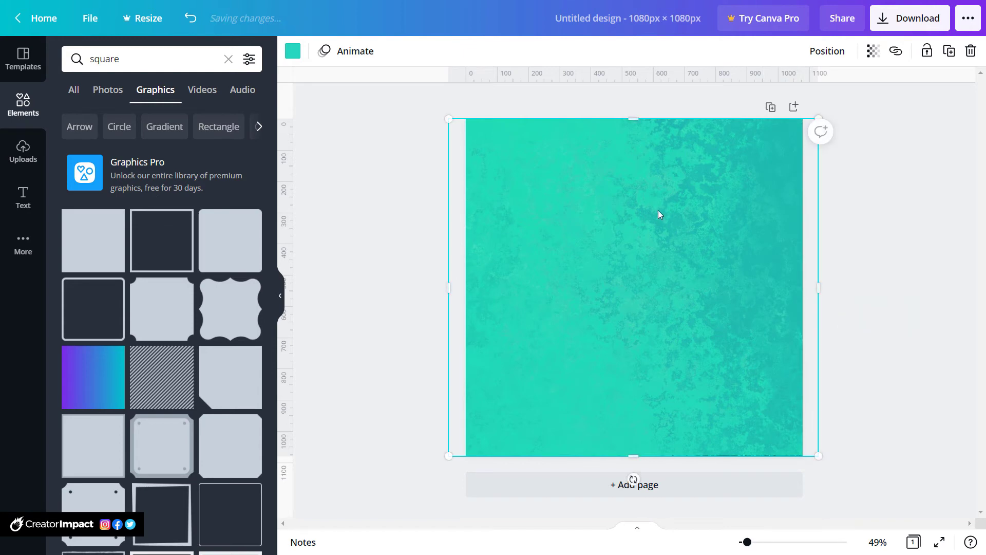
left_click(290, 53)
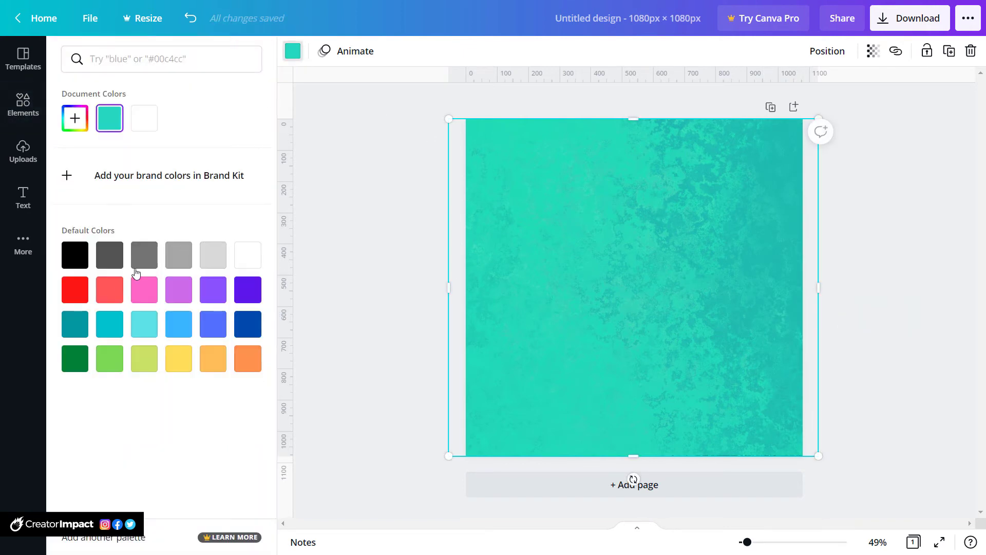
left_click(247, 289)
left_click(427, 324)
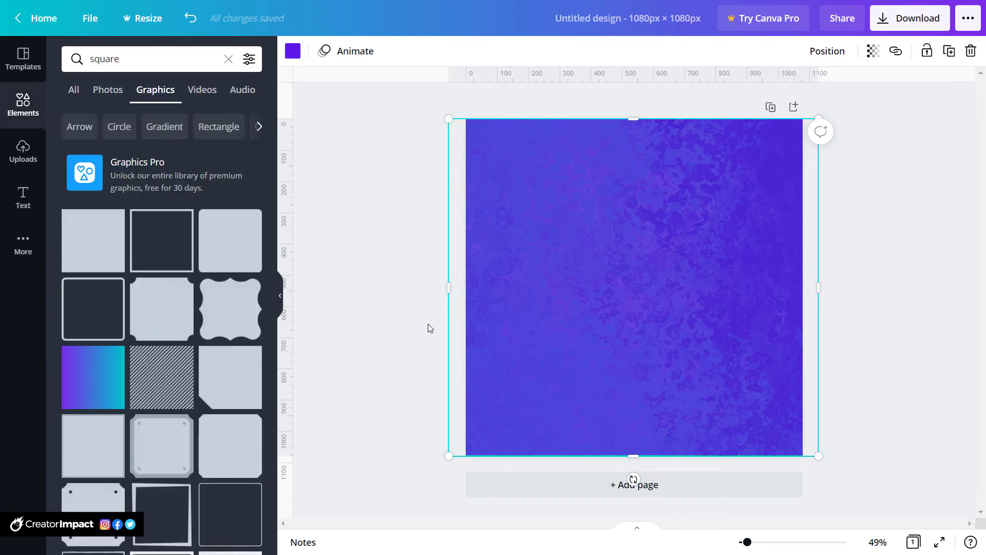
left_click(889, 248)
Change the colour of the semi-transparent square overlay to white.
left_click(723, 254)
left_click(297, 54)
left_click(247, 259)
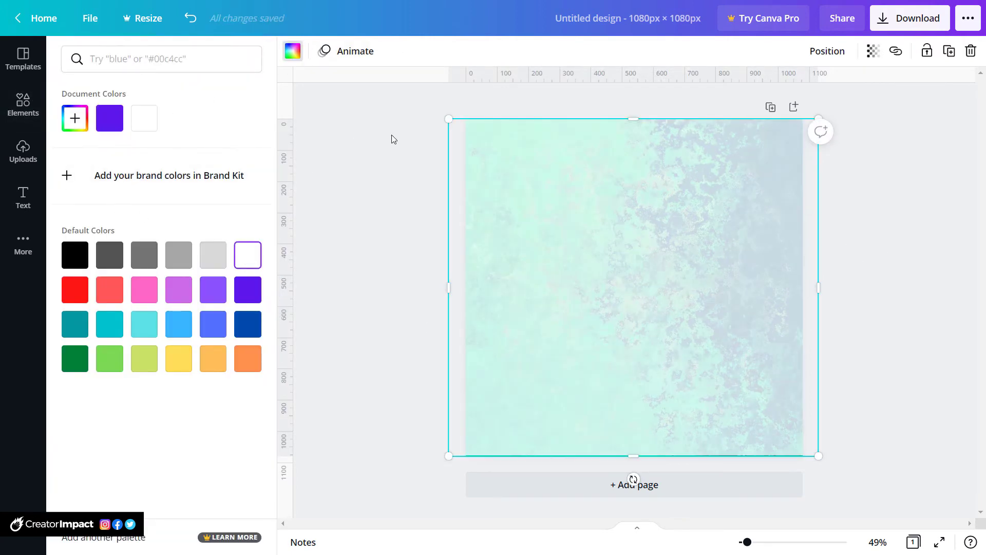
key("Escape")
Shift the white square aside to expose the texture along the page's right edge, and apply the Street filter to the texture.
left_click_drag(670, 249, 620, 249)
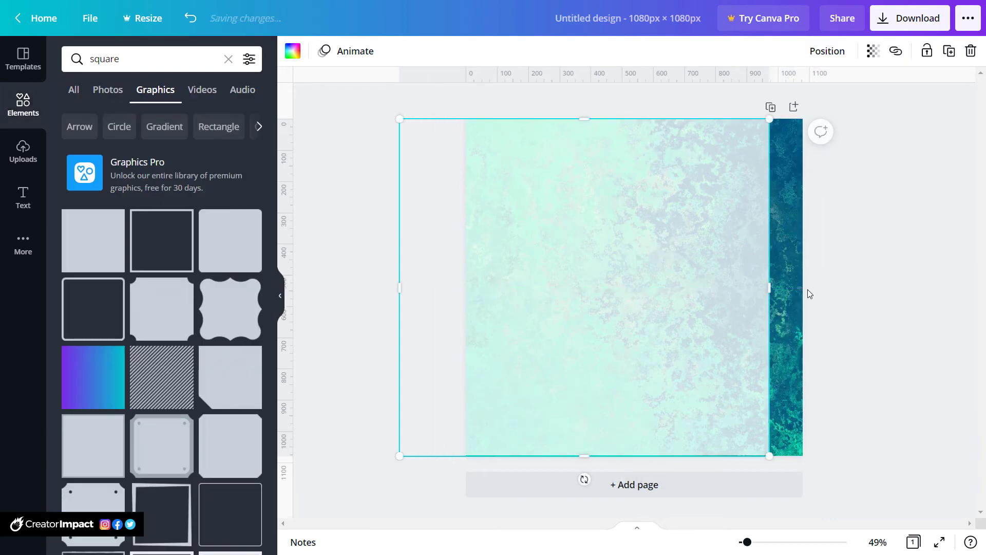
left_click(797, 291)
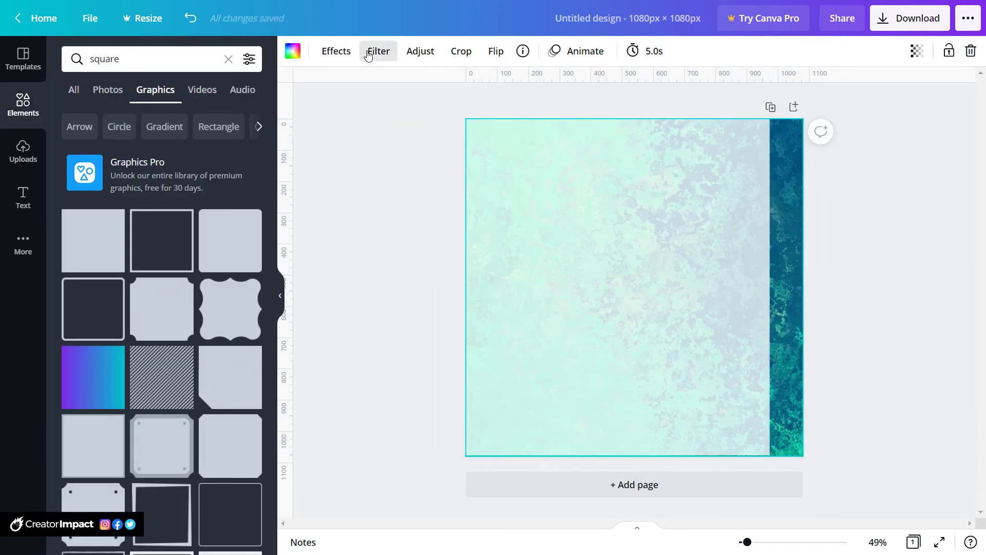
left_click(368, 55)
left_click(244, 386)
Move the white square back over the page and stretch its lower edge slightly past the page's bottom edge.
left_click(639, 291)
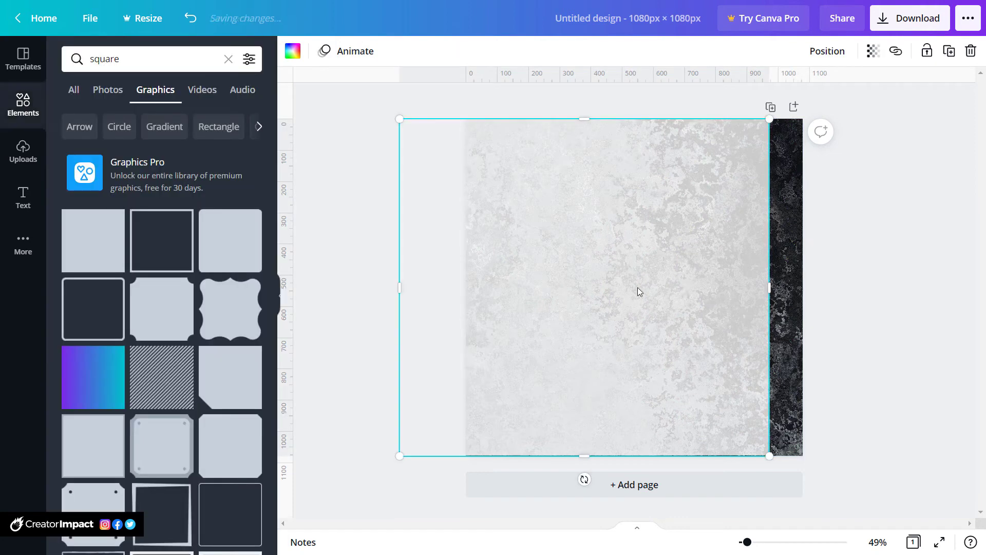
left_click_drag(638, 291, 704, 291)
left_click(934, 237)
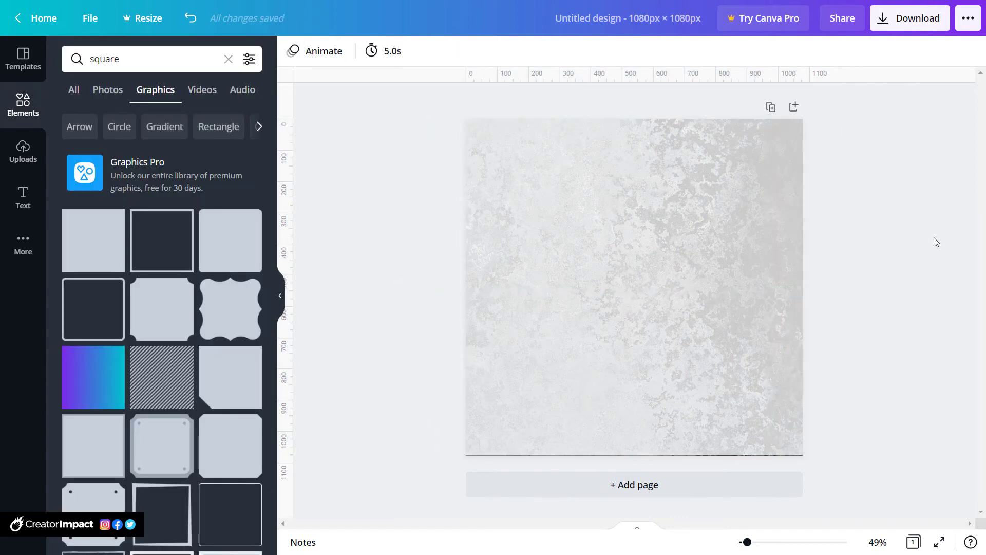
left_click(800, 292)
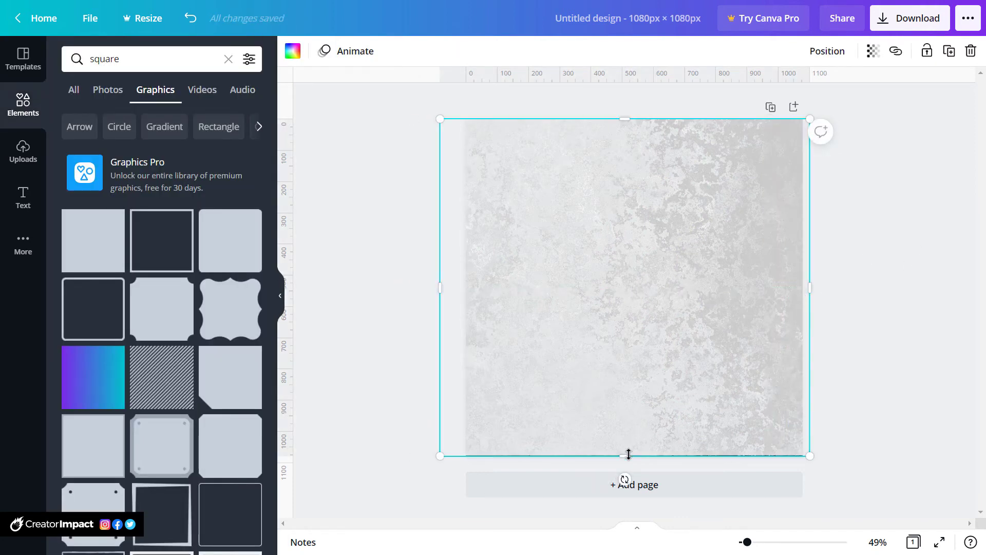
left_click_drag(628, 460, 629, 466)
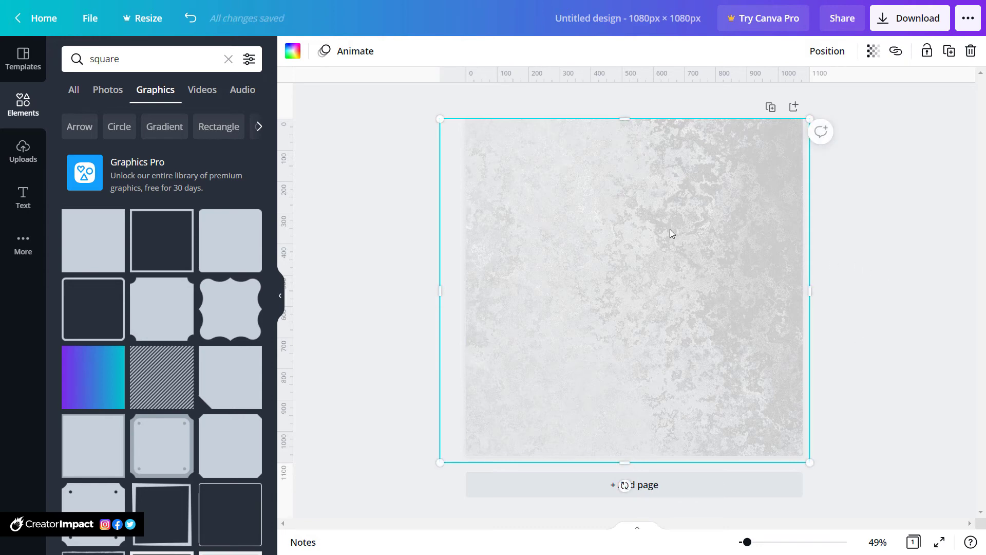
Browse the image effects available for the background texture, and re-cover the page with the white square.
left_click_drag(669, 229, 636, 215)
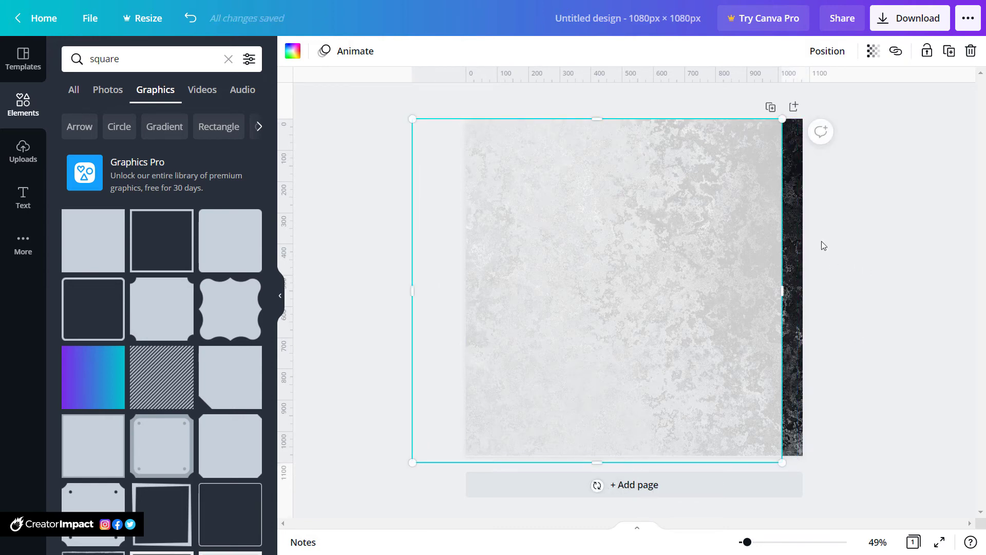
left_click(795, 239)
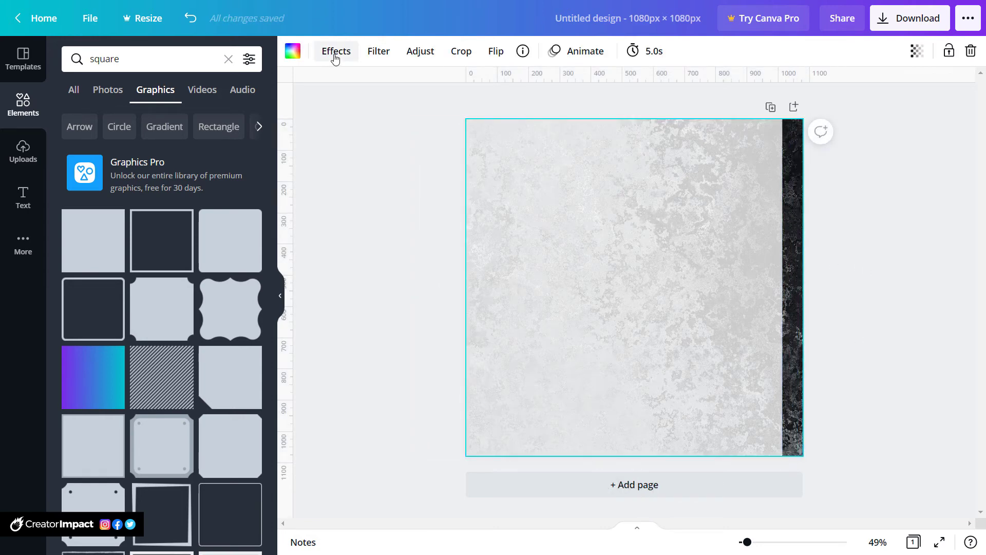
left_click(335, 53)
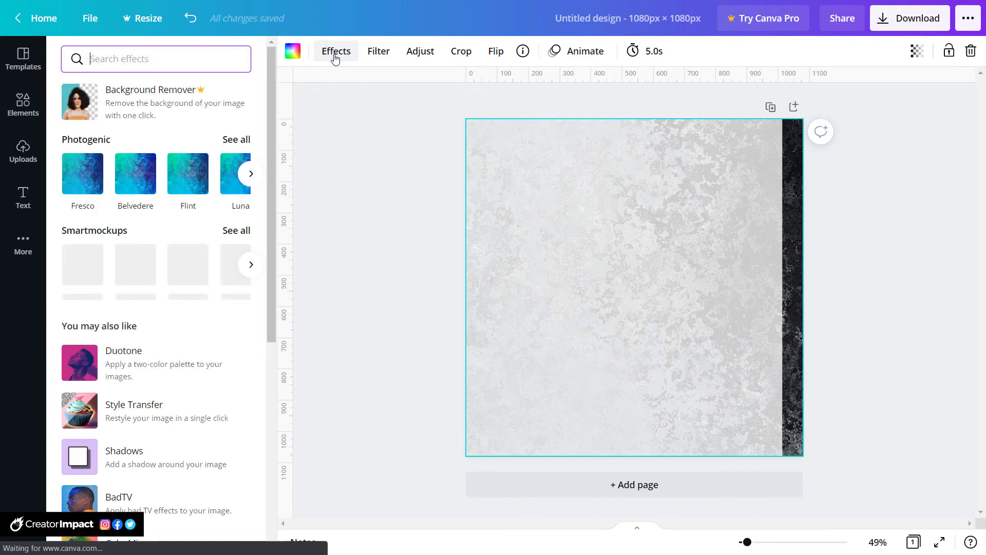
scroll(148, 336, "down", 5)
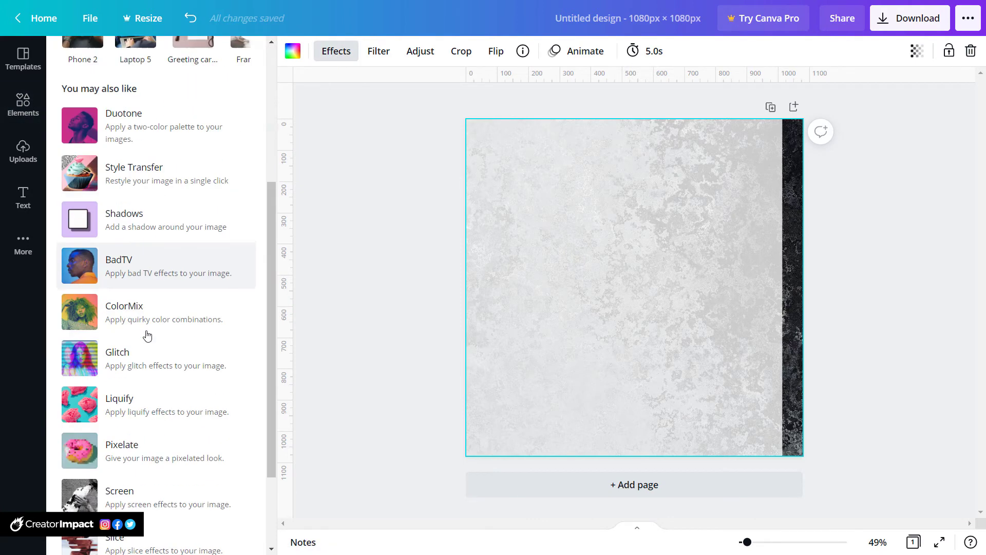
scroll(148, 336, "up", 5)
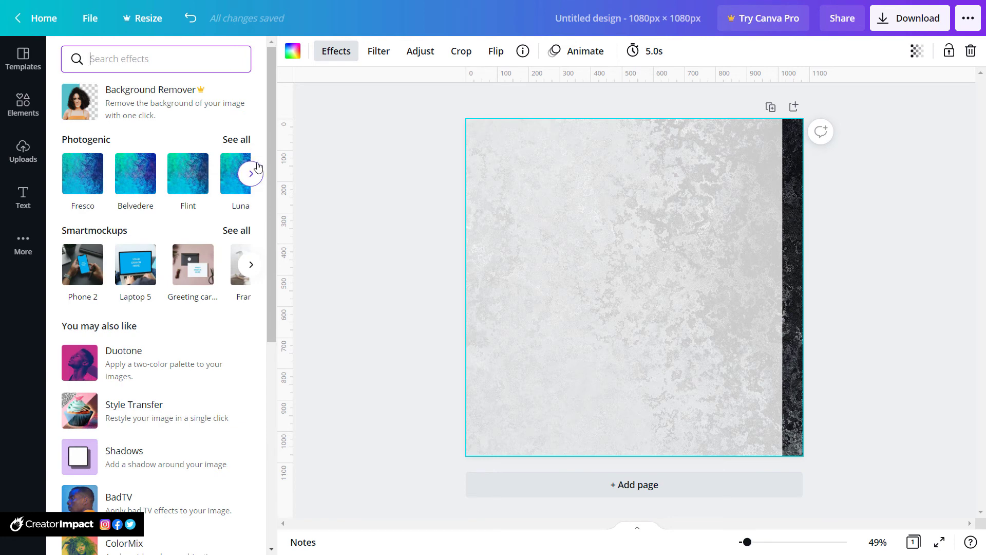
left_click(337, 53)
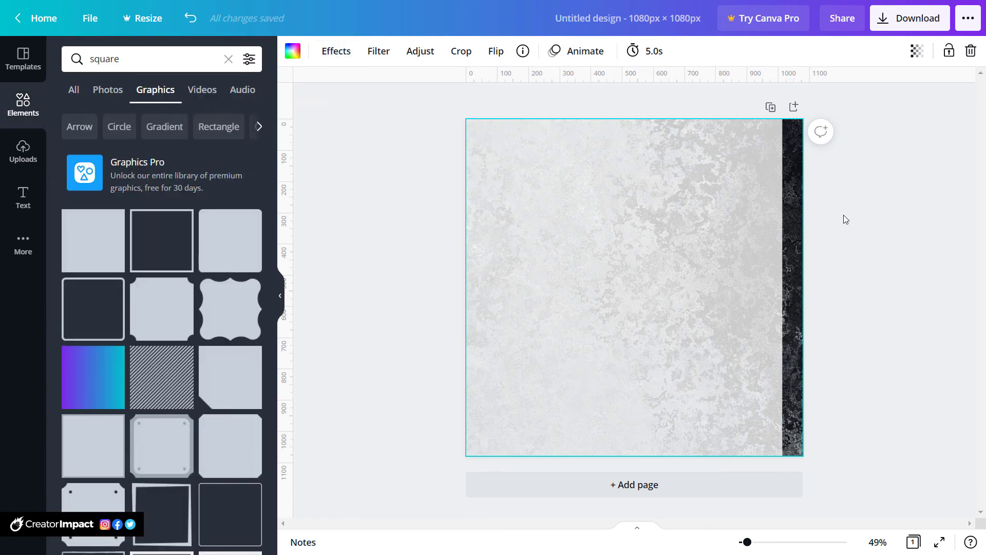
left_click_drag(646, 211, 668, 209)
left_click(902, 223)
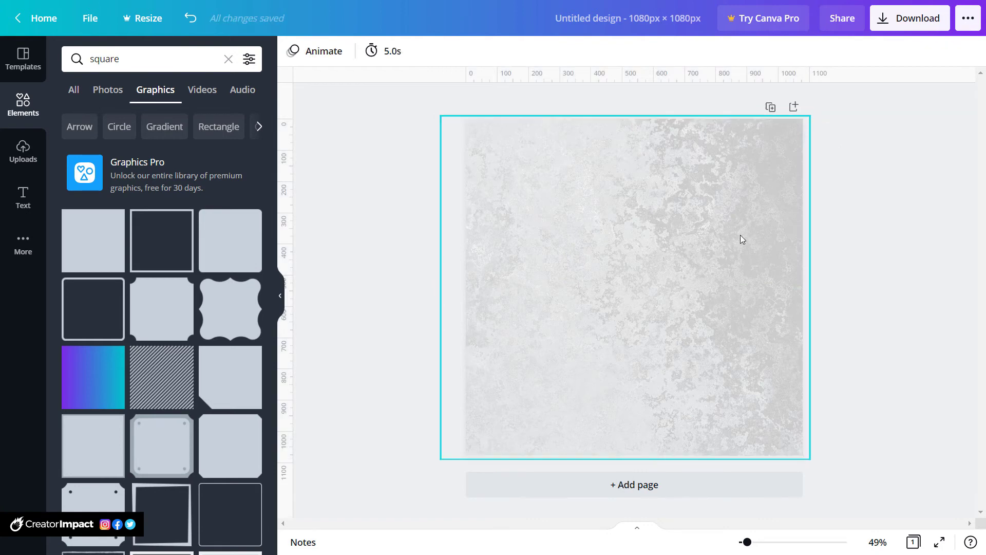
Shift the white square aside to expose a strip of the texture, and detach the texture image from the background.
left_click_drag(738, 235, 680, 237)
left_click(786, 221)
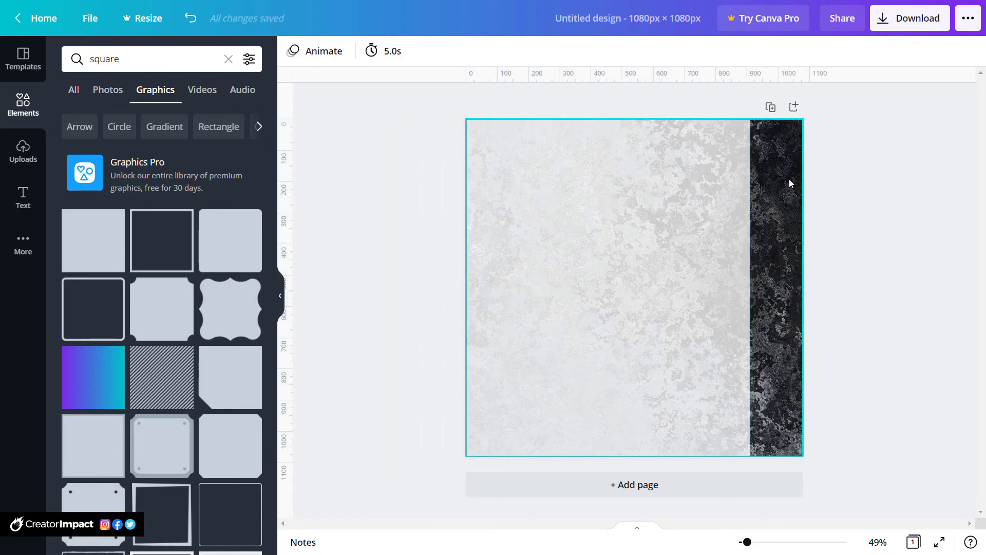
right_click(789, 181)
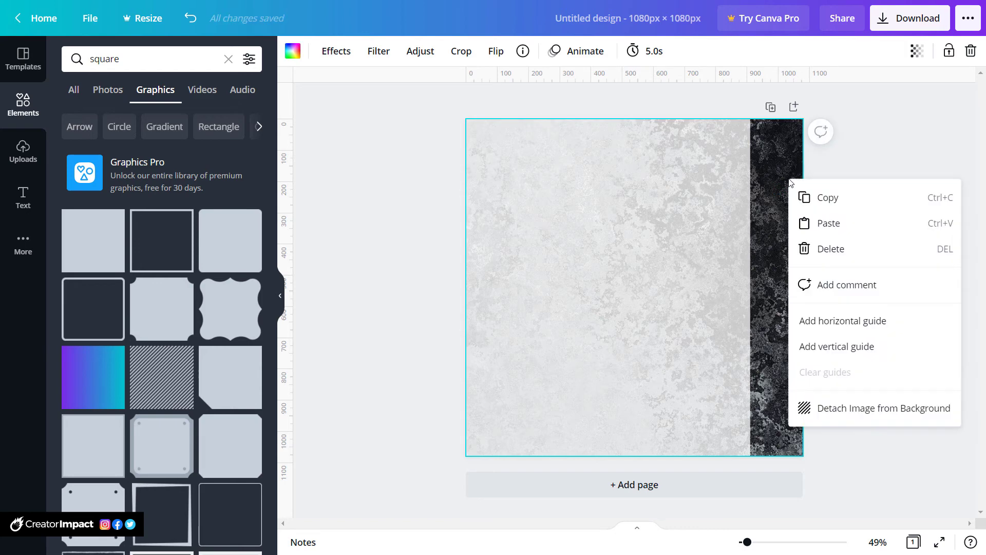
left_click(857, 409)
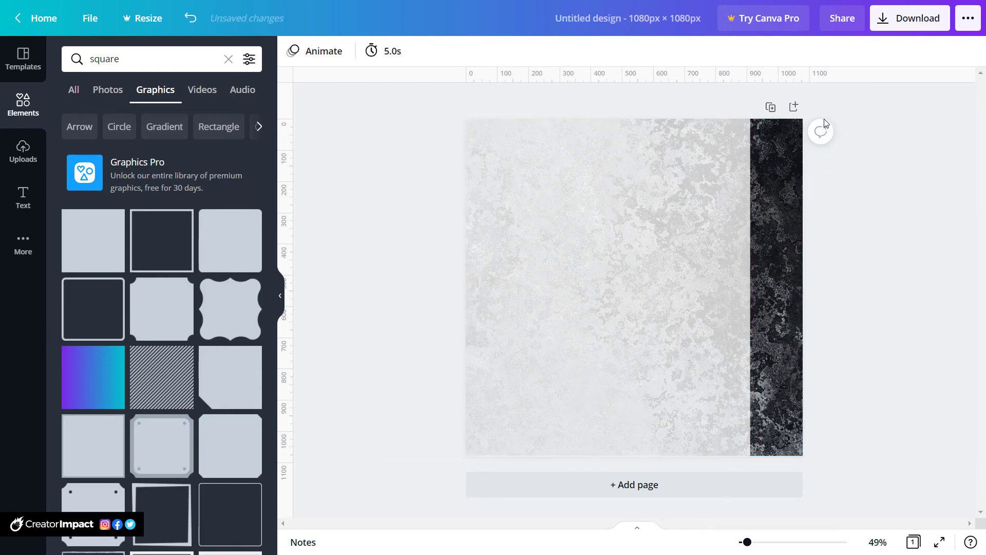
left_click(787, 208)
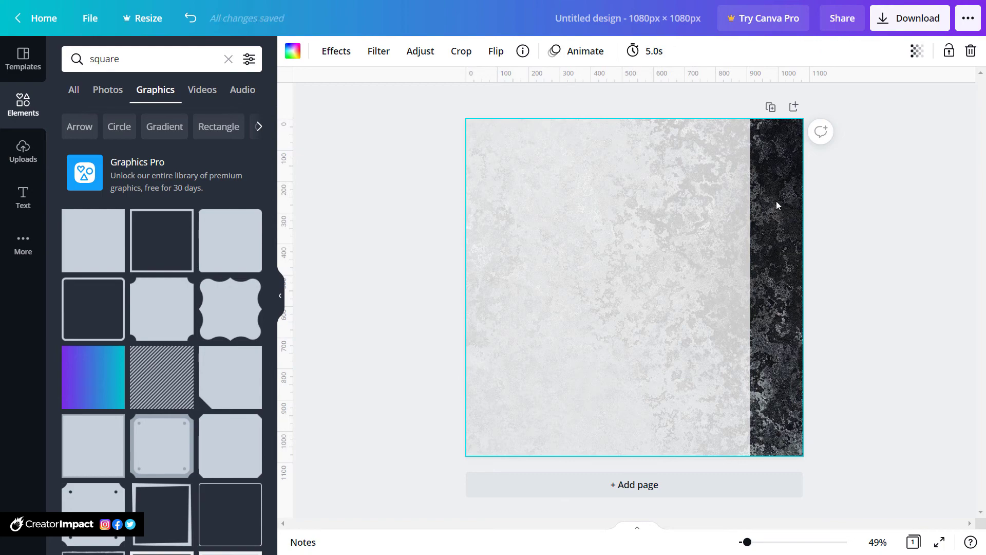
left_click_drag(775, 201, 791, 232)
right_click(791, 232)
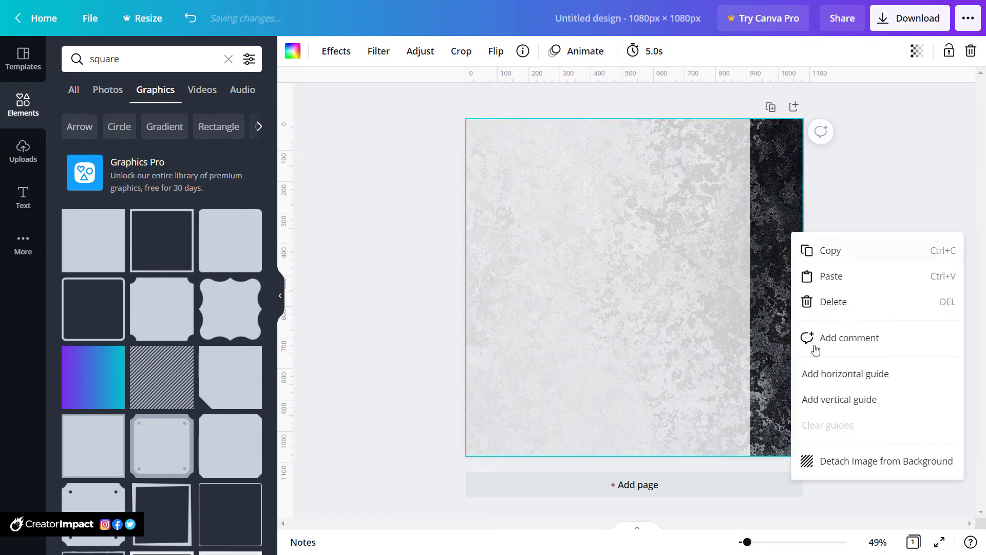
left_click(829, 464)
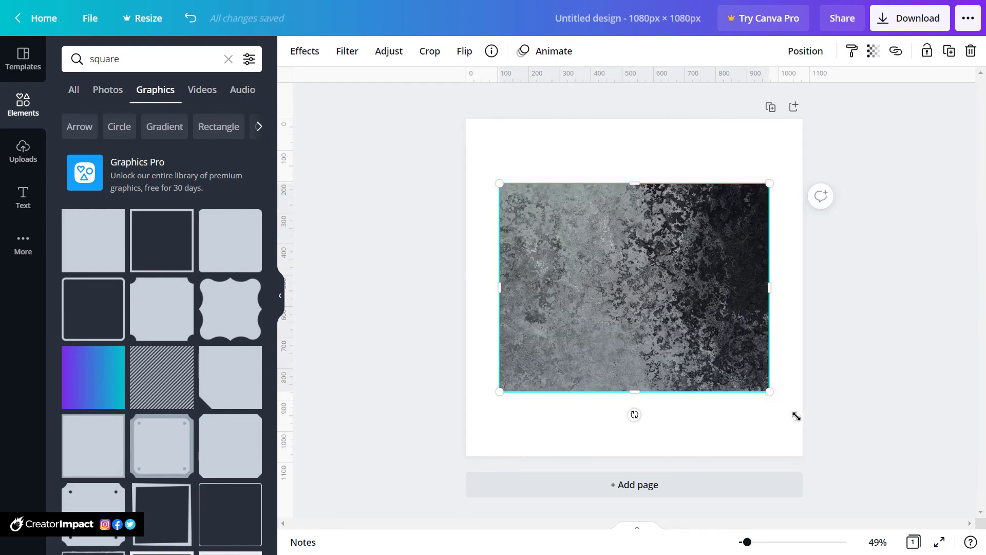
Enlarge the detached texture image to fill the whole page, and slide the white square back over it.
left_click_drag(770, 392, 913, 516)
left_click_drag(734, 332, 623, 236)
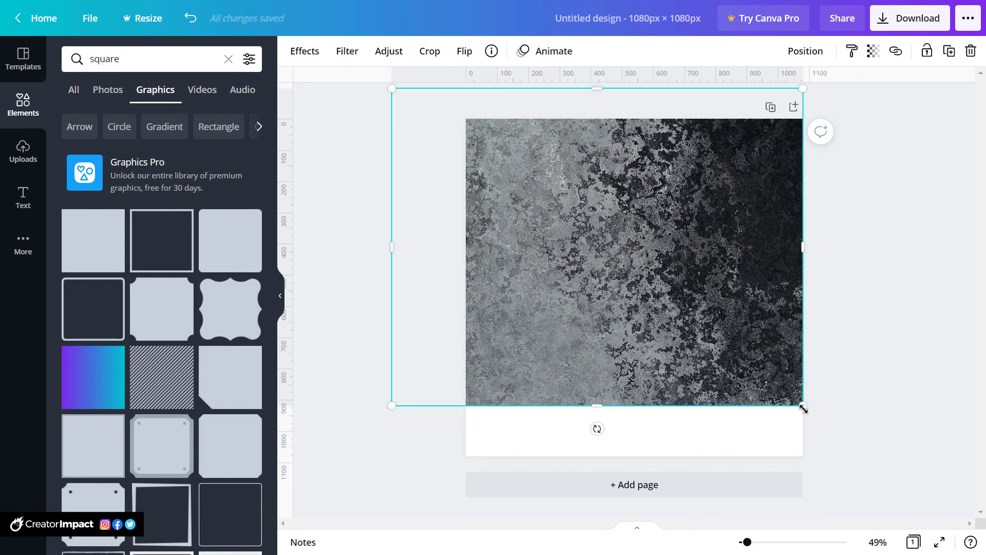
left_click_drag(803, 408, 903, 482)
left_click(932, 309)
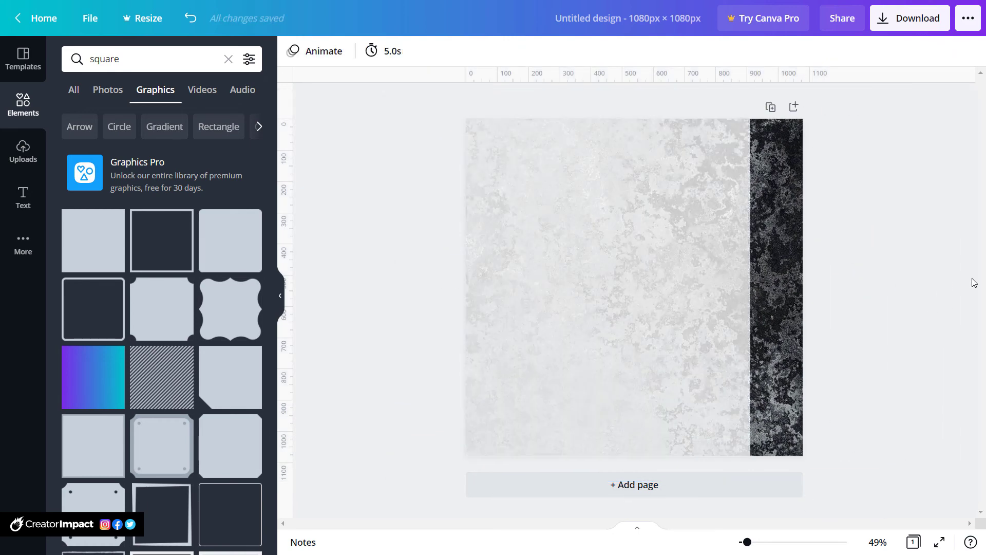
left_click_drag(660, 238, 722, 231)
left_click(925, 184)
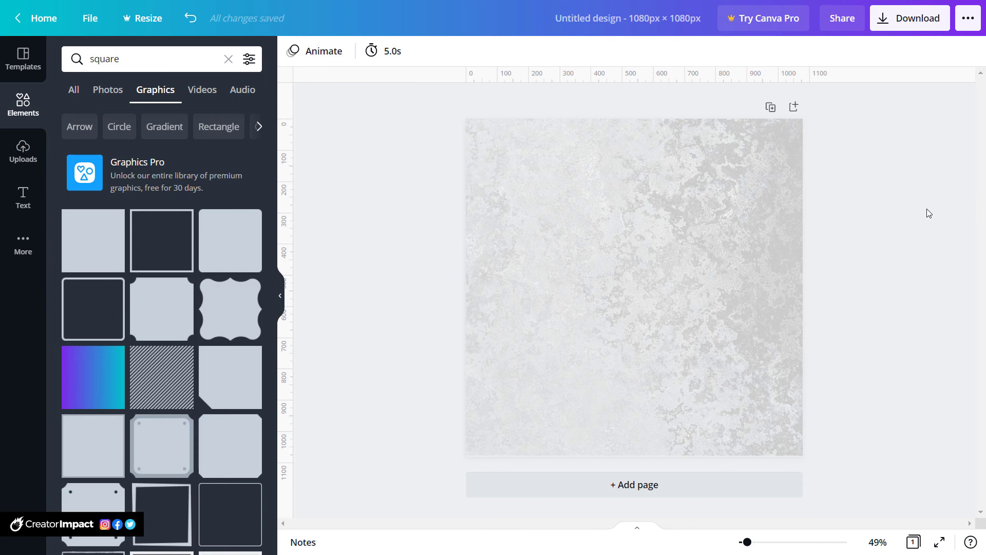
Start downloading the design as a JPG, cancelling the file save and closing the download notice.
left_click(915, 23)
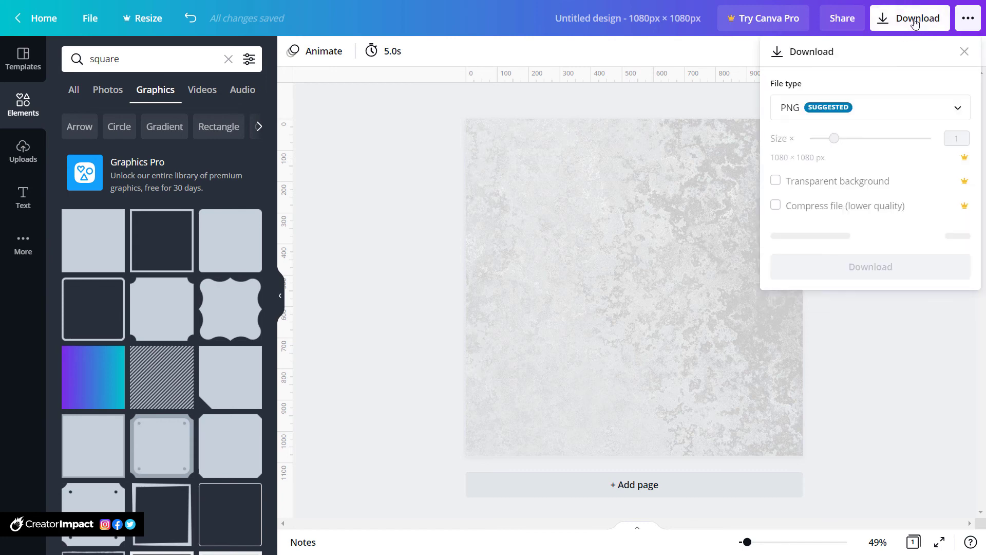
left_click(810, 118)
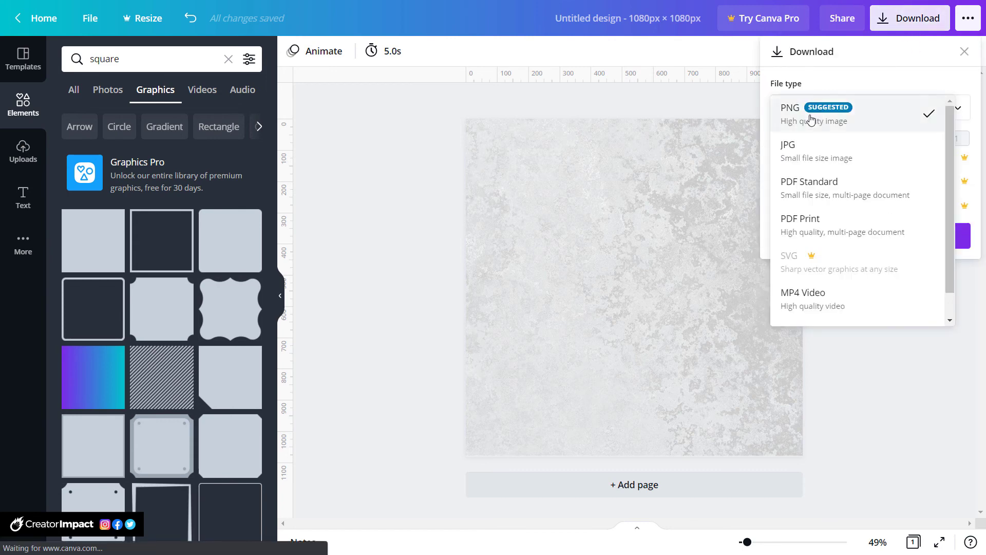
left_click(801, 151)
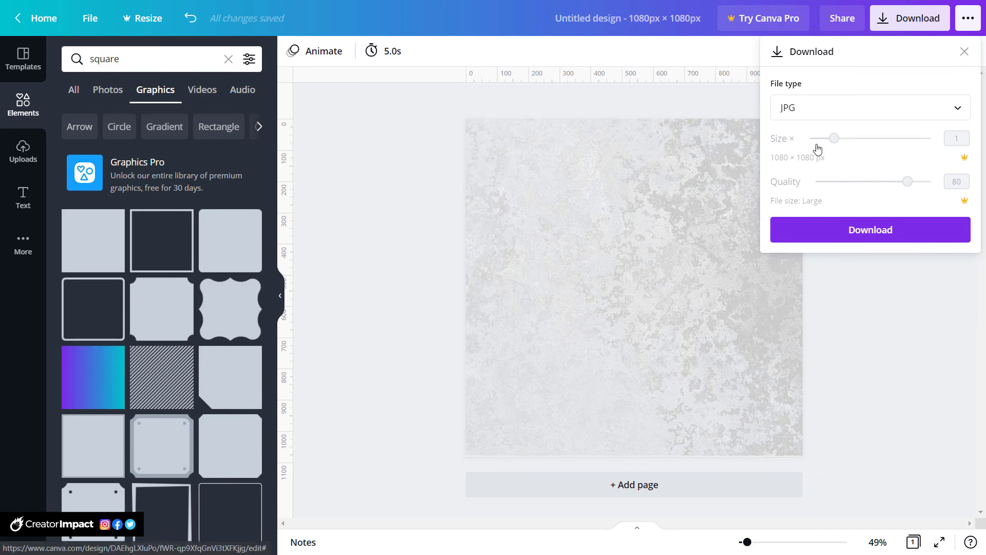
left_click(856, 235)
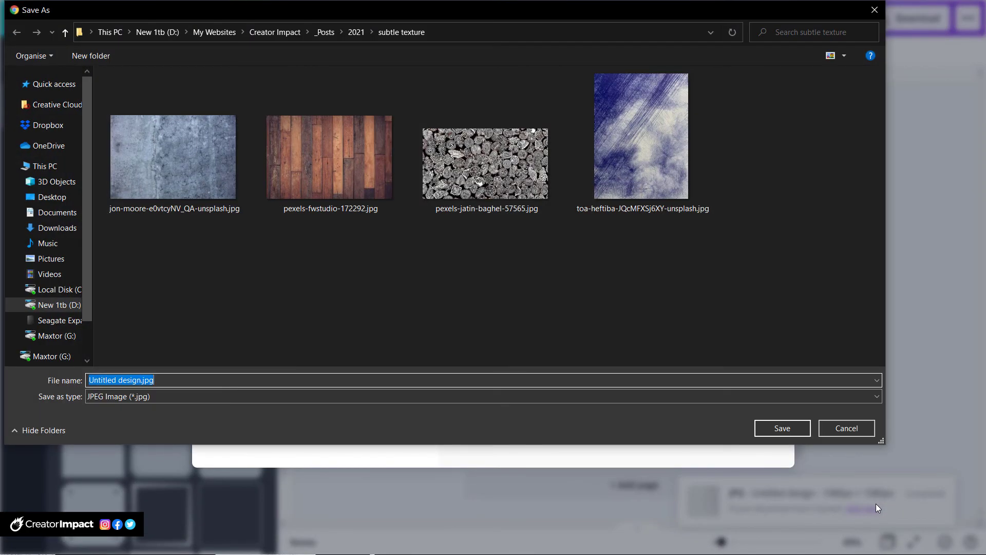
left_click(844, 427)
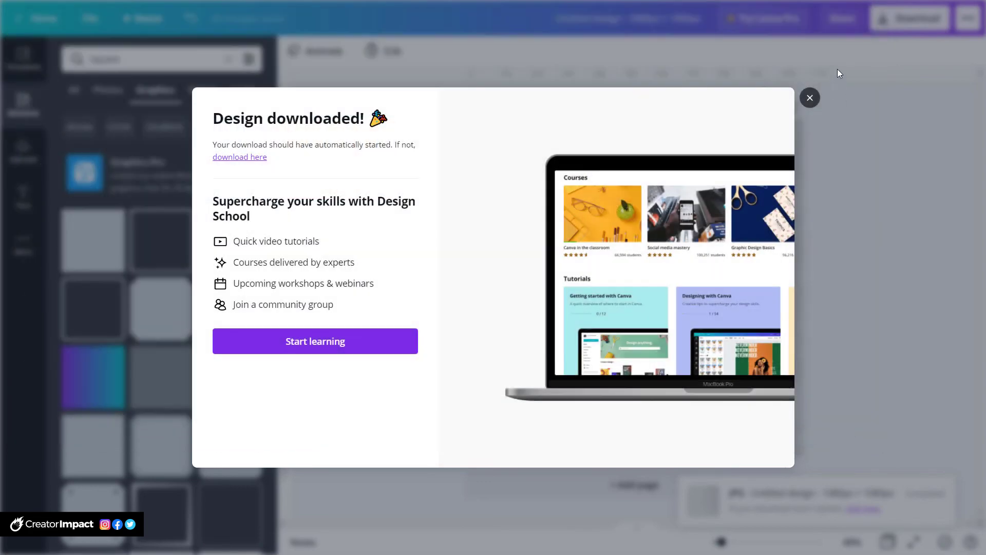
left_click(808, 105)
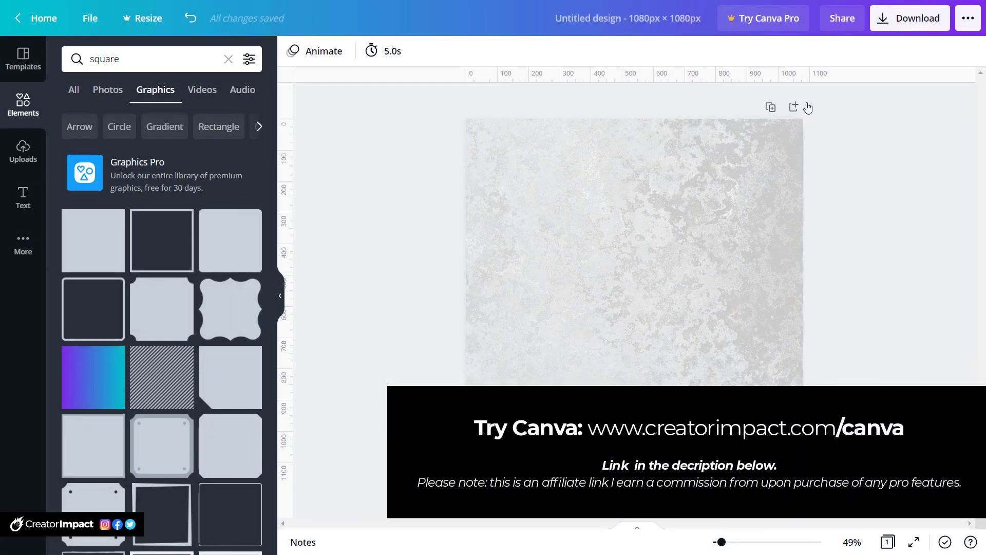